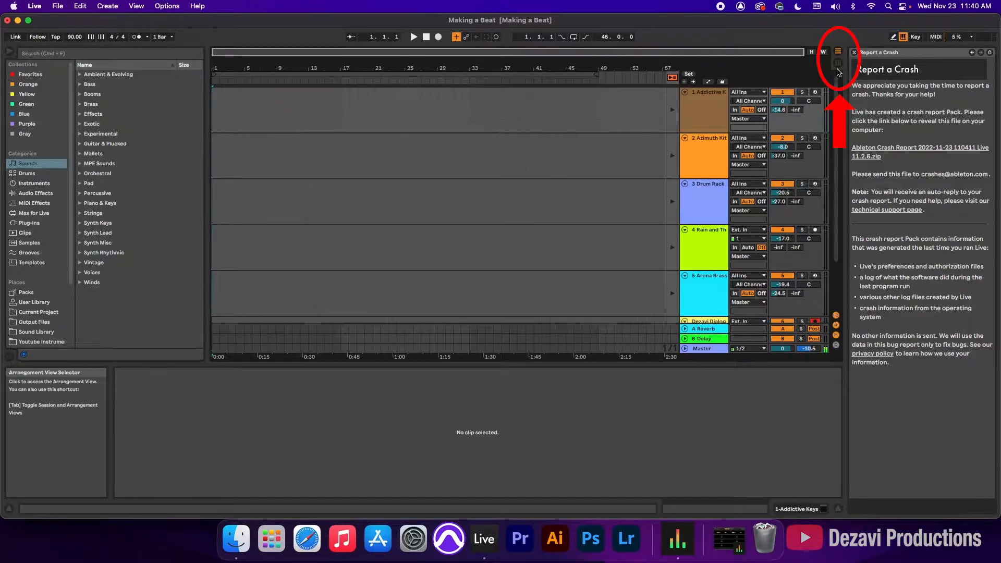
- Switch between the Arrangement and Session views, finishing in Session View
left_click(839, 60)
left_click(838, 52)
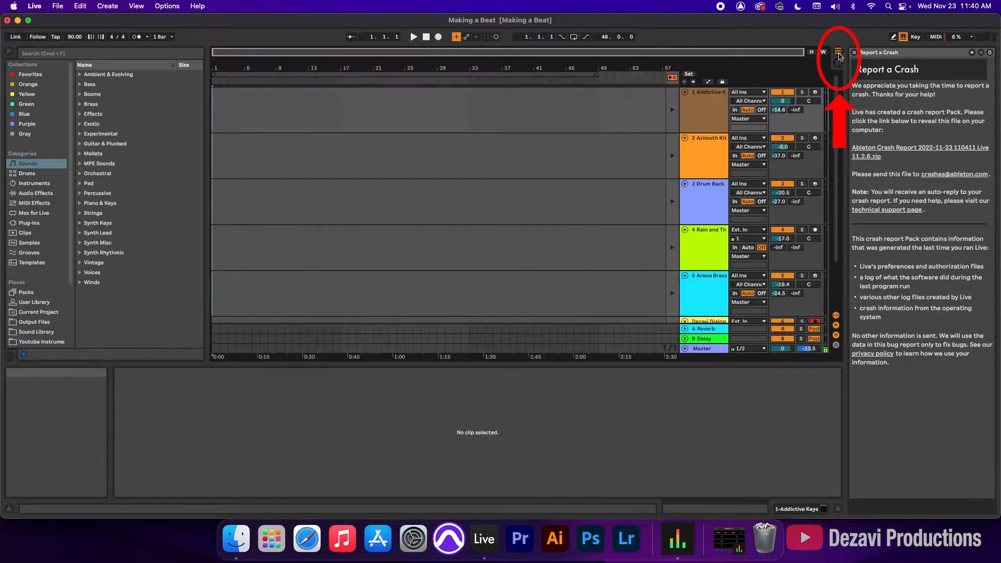
left_click(838, 61)
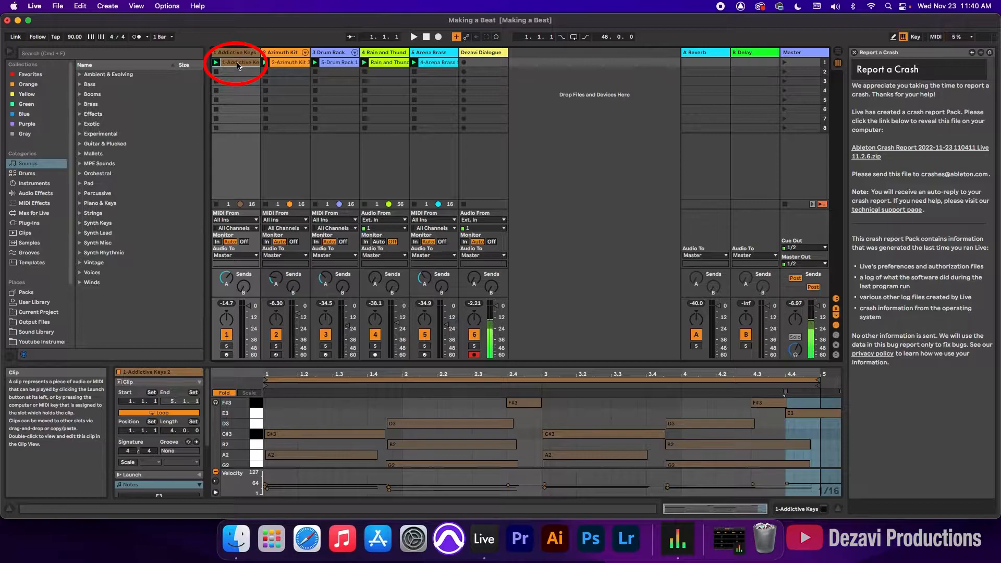
- Try copying the Addictive Keys clip from Session View to bar 1 of its Arrangement track, and undo the copy
key("Tab")
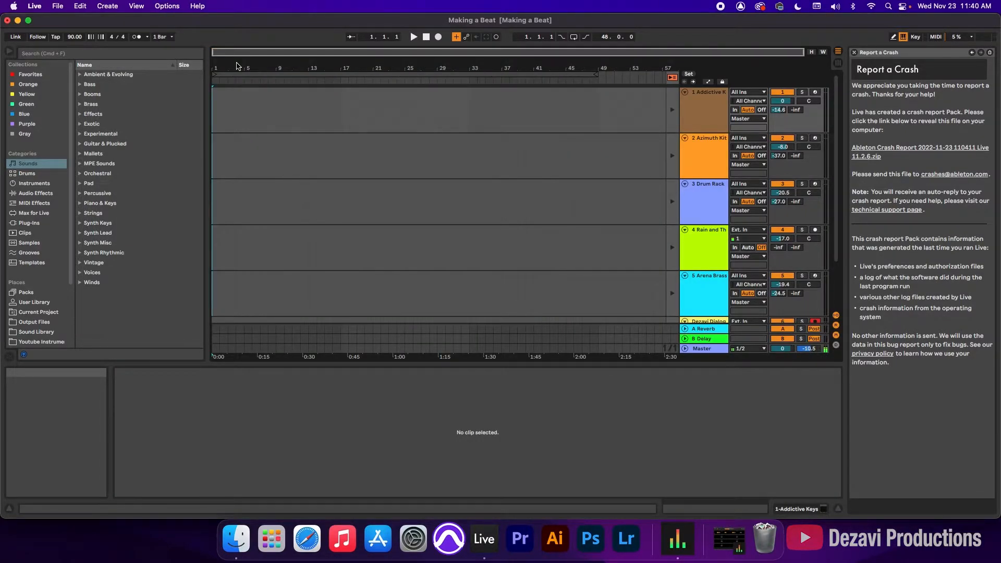
left_click_drag(238, 66, 216, 101)
left_click_drag(216, 102, 216, 102)
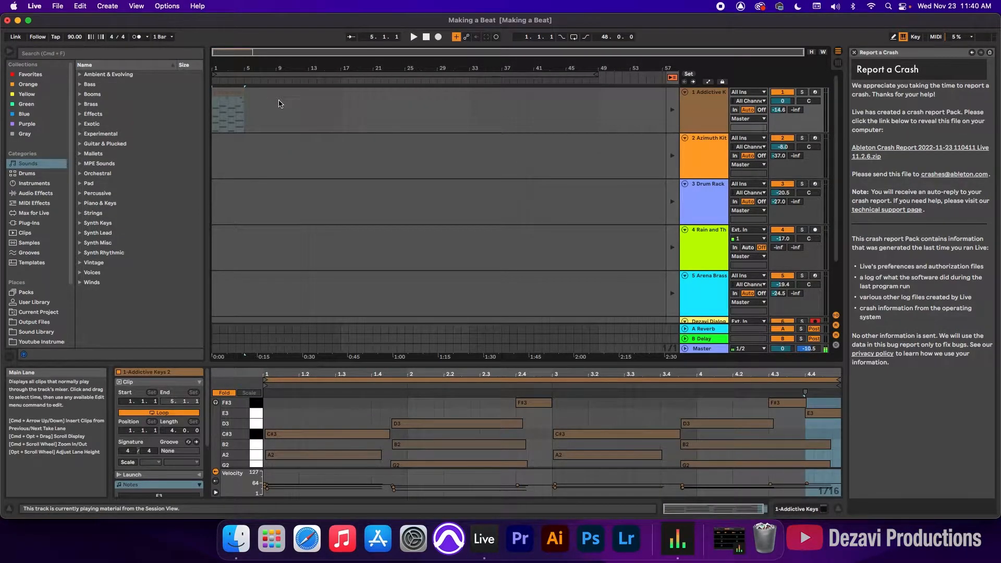
key("Tab")
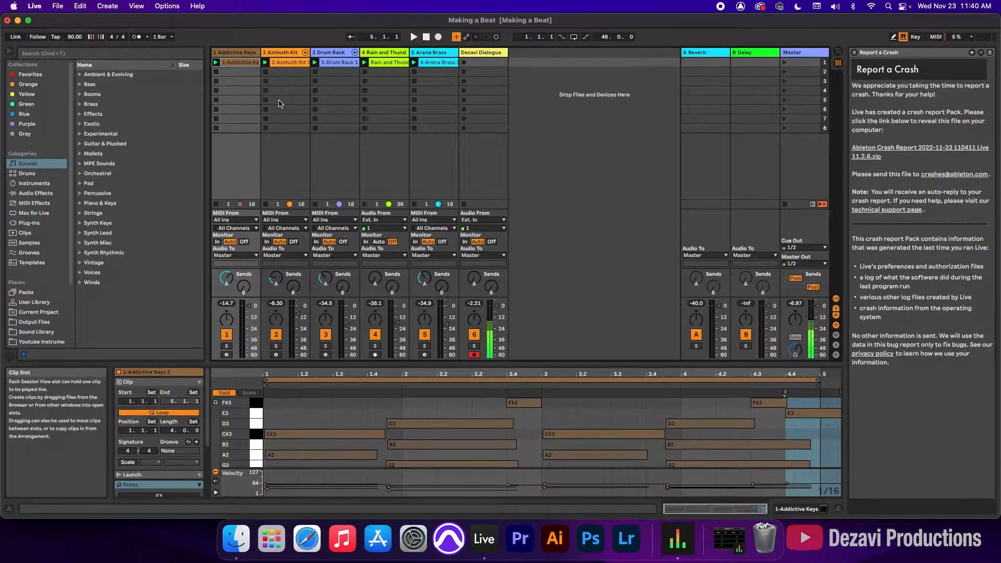
key("Tab")
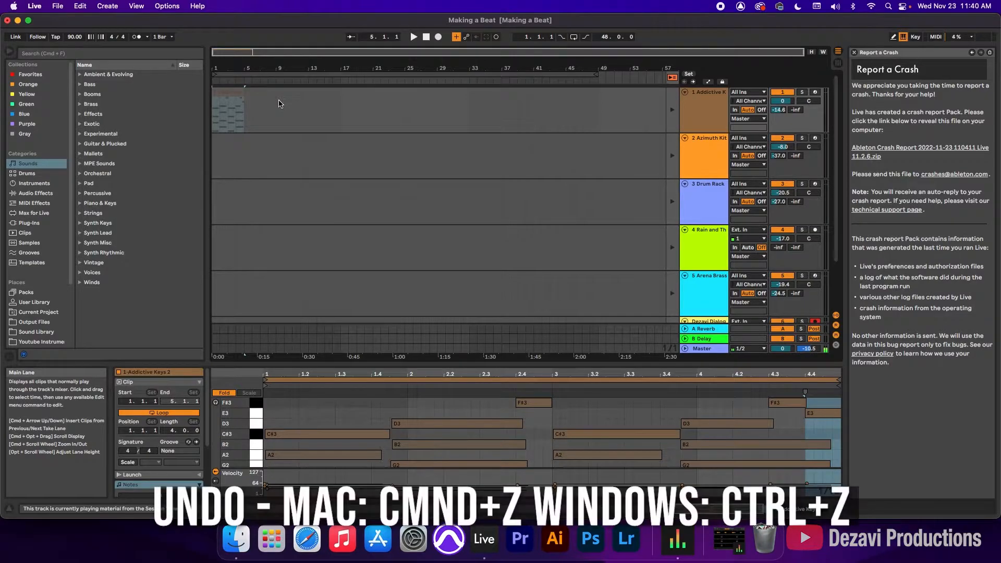
key("super+z")
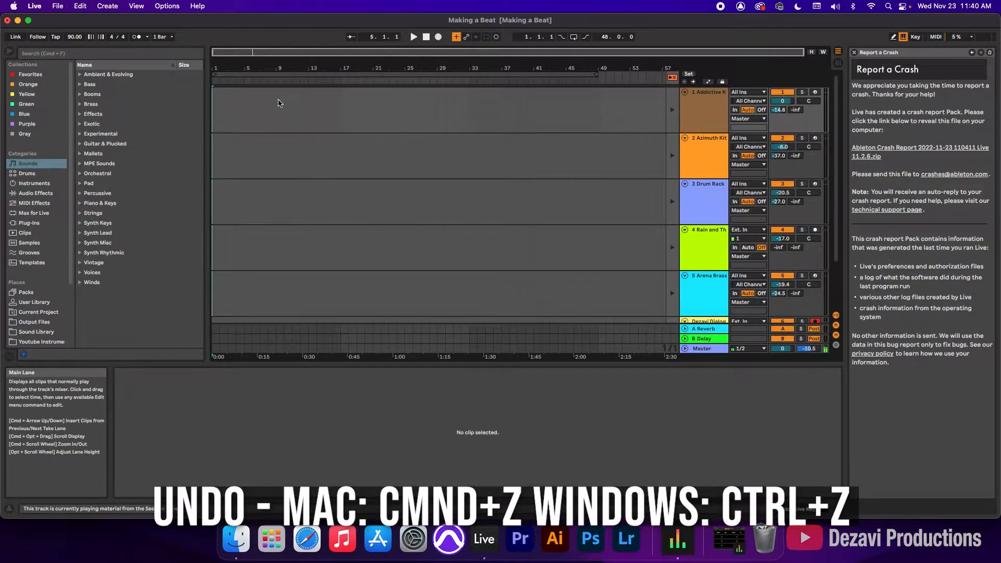
- Copy all five clips of the first scene together from Session View to bar 1 of the Arrangement
key("Tab")
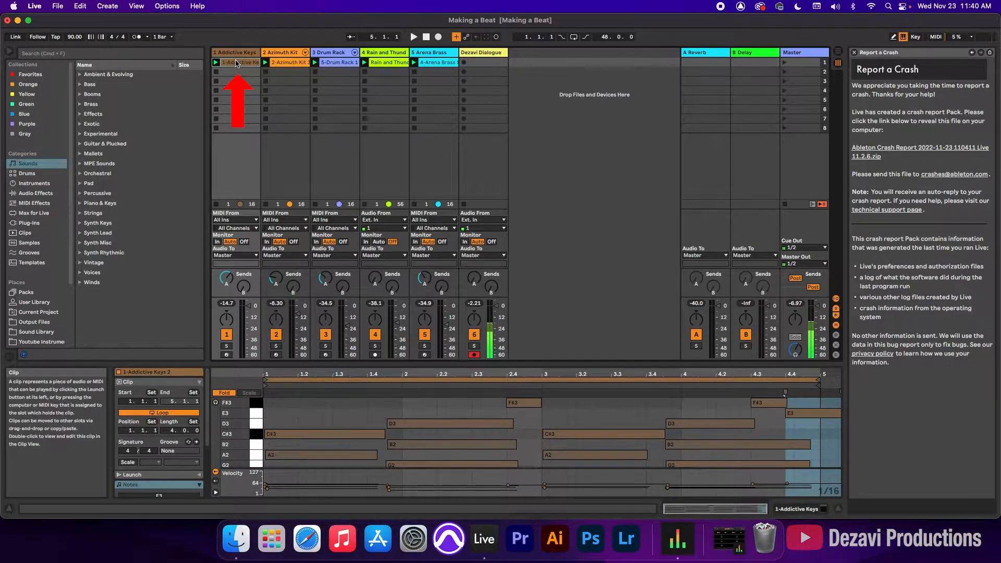
left_click(444, 64, "shift")
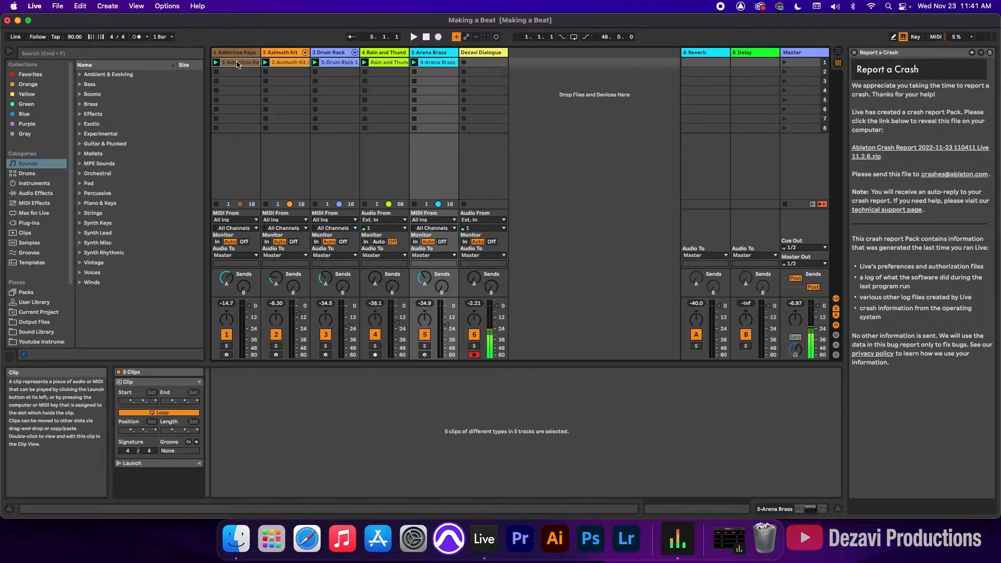
key("Tab")
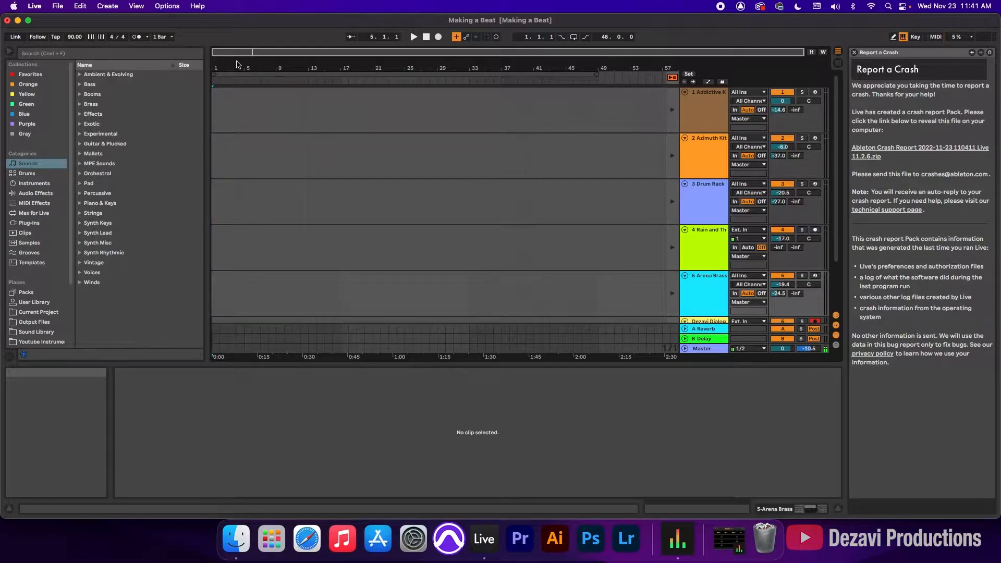
left_click_drag(236, 62, 215, 96)
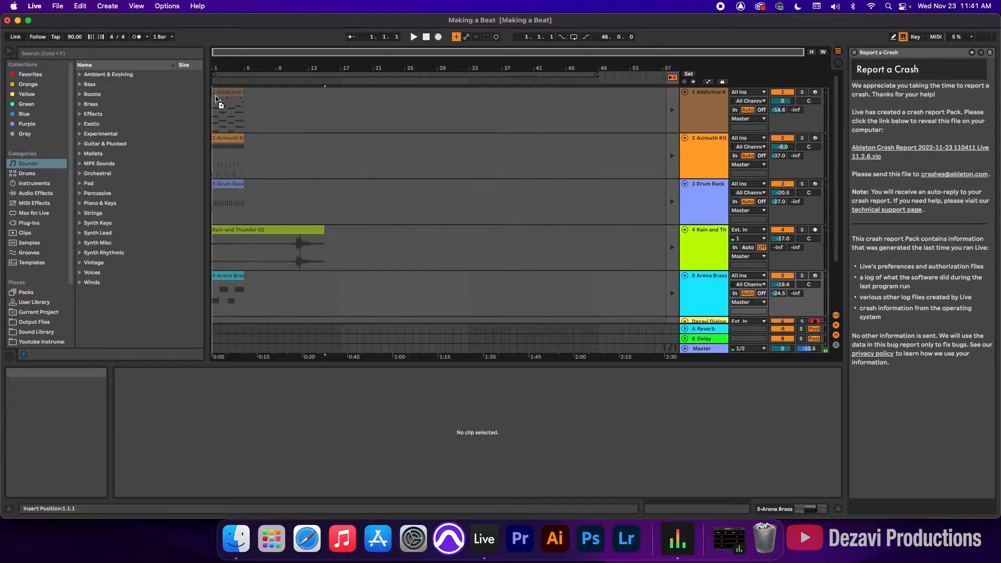
left_click_drag(215, 96, 215, 96)
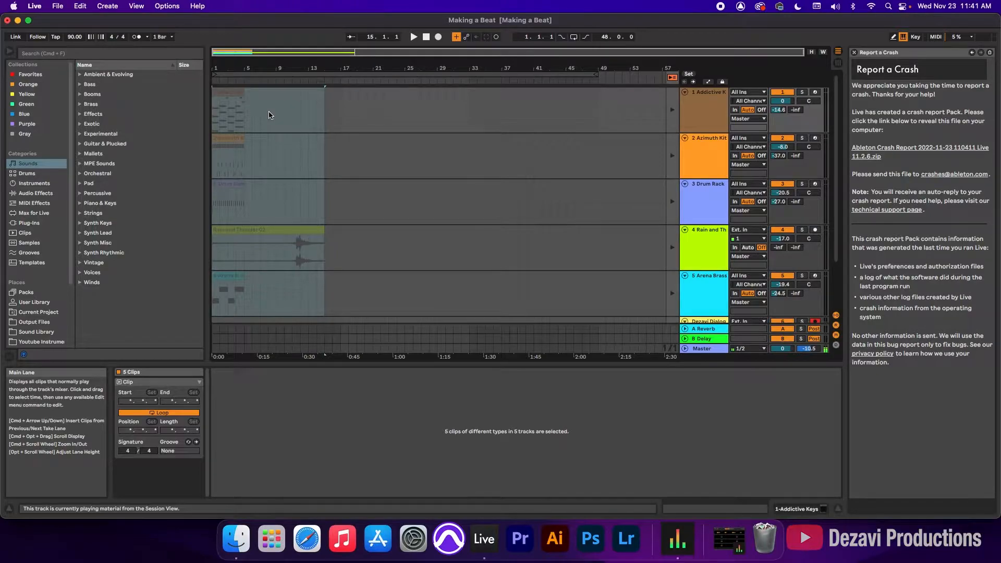
key("Tab")
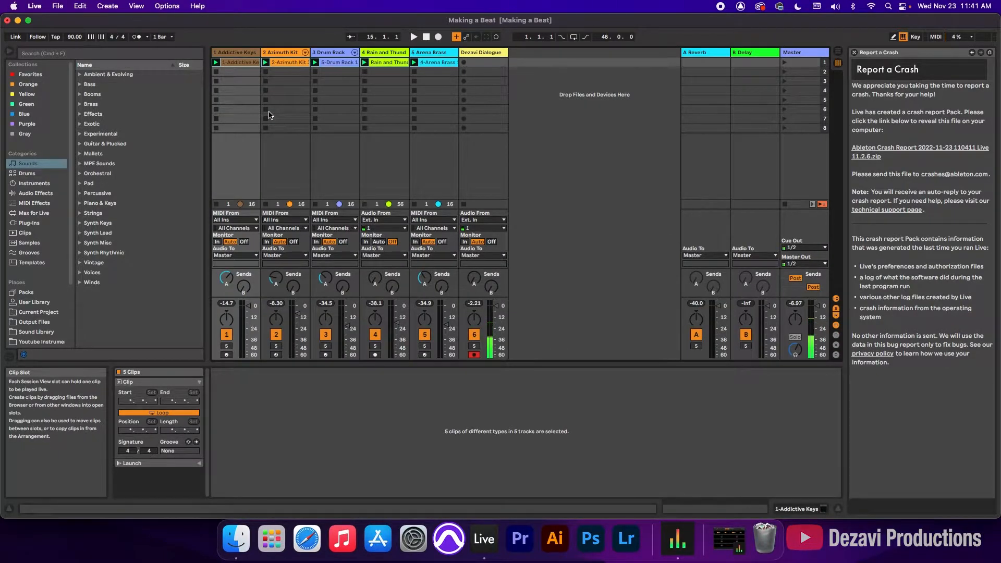
key("Tab")
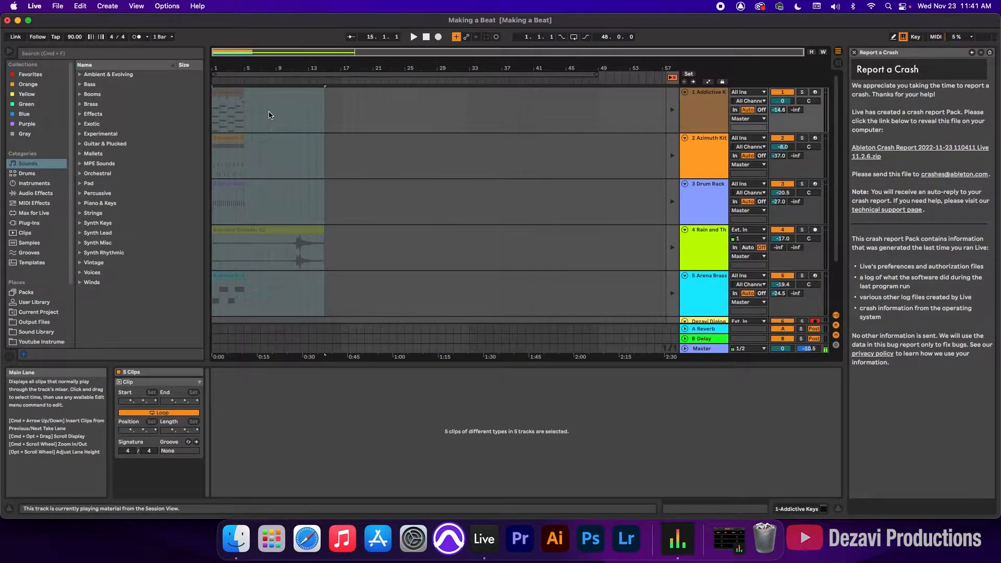
- Return tracks 1 through 5 from Session clips to Arrangement playback, one track at a time
left_click(673, 110)
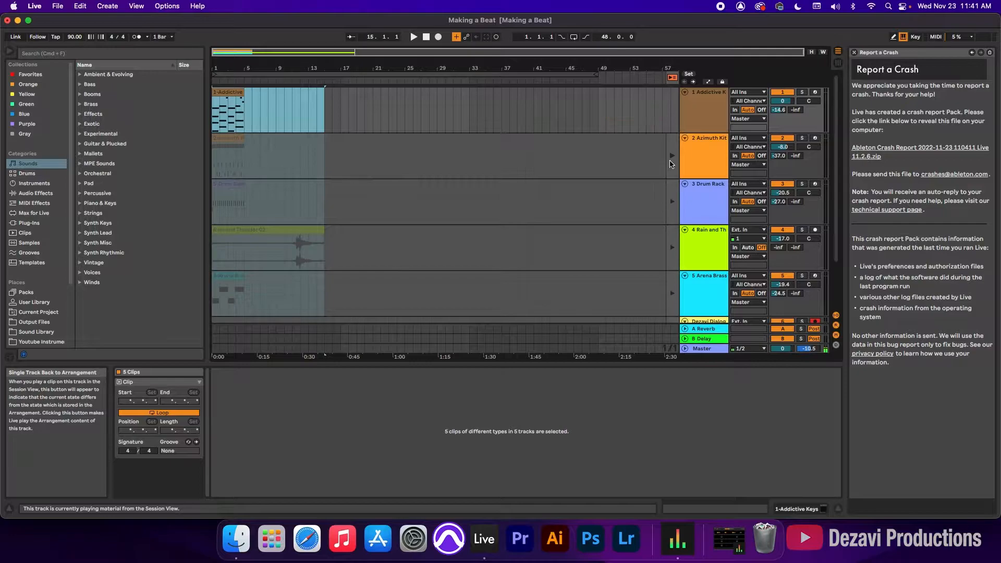
left_click(673, 156)
left_click(672, 202)
left_click(673, 247)
left_click(672, 294)
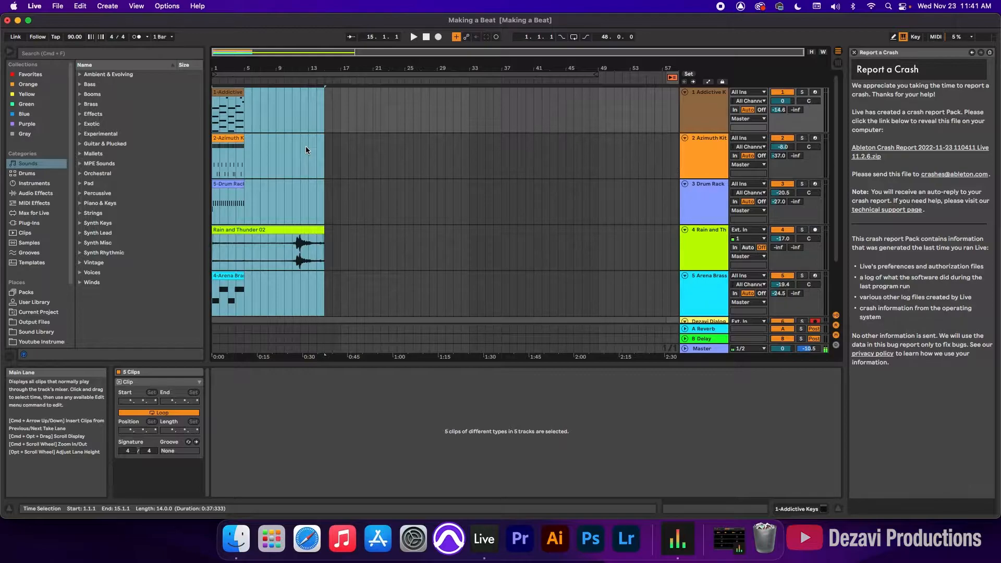
- Play the copied clips in the Arrangement from position 1.1.1 and stop playback after they end
key("Tab")
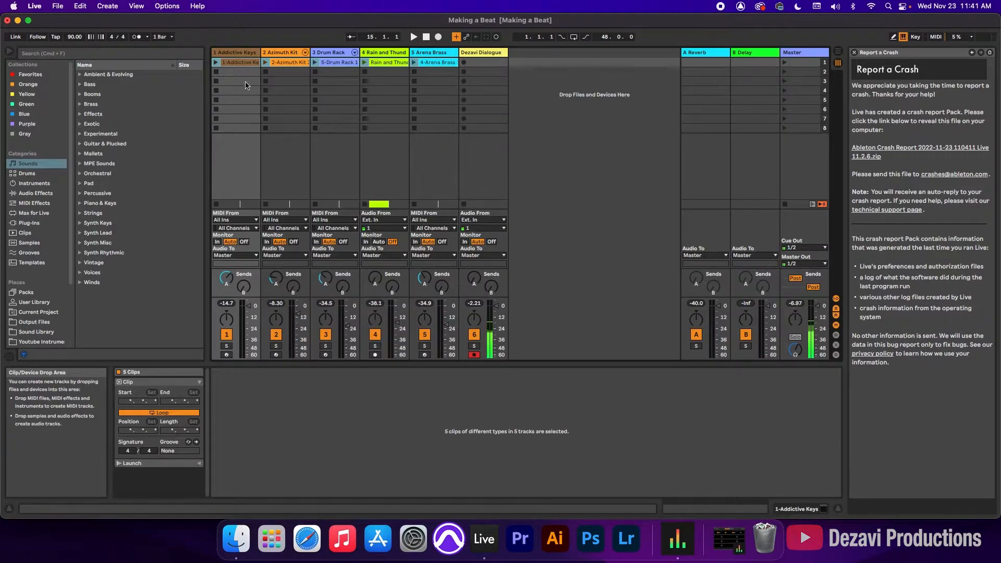
key("Tab")
left_click(426, 37)
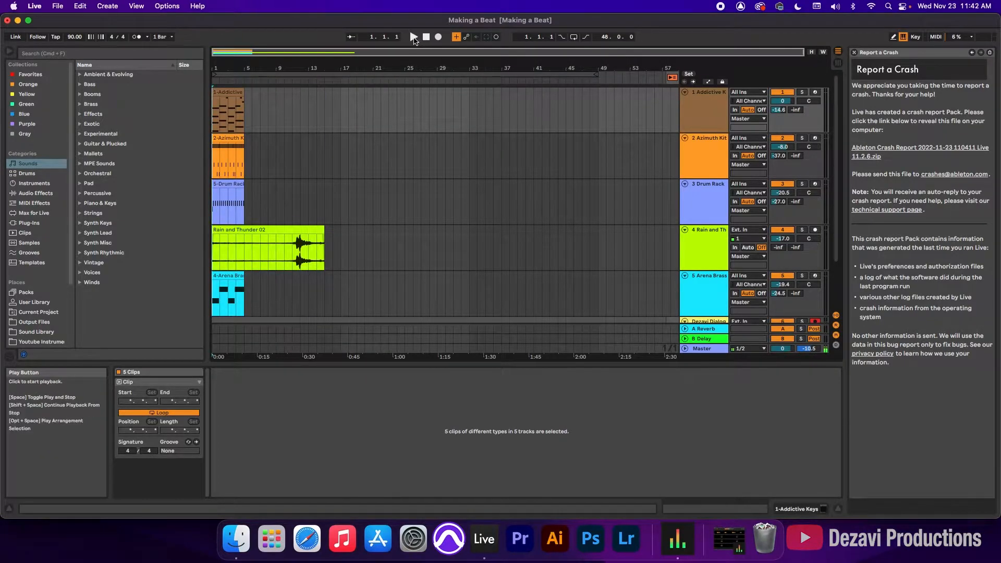
left_click(414, 37)
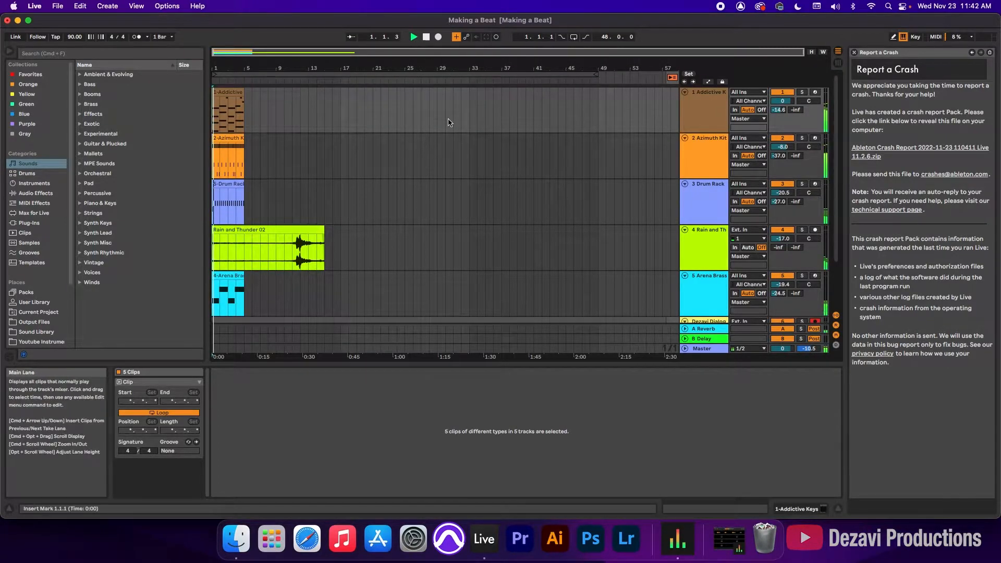
left_click(426, 39)
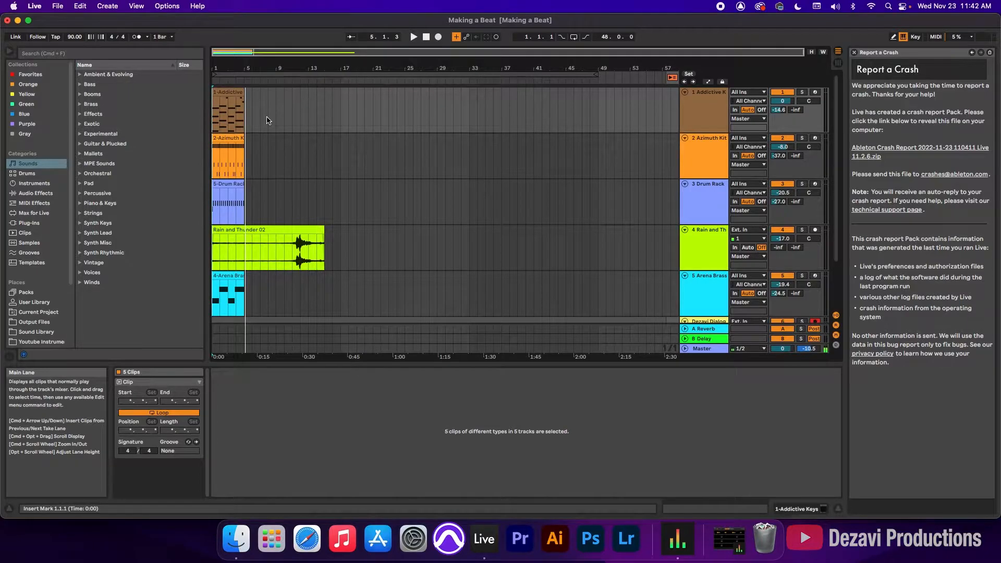
- Extend all five Arrangement clips, including Rain and Thunder 02, so that they loop up to bar 49
left_click(231, 94)
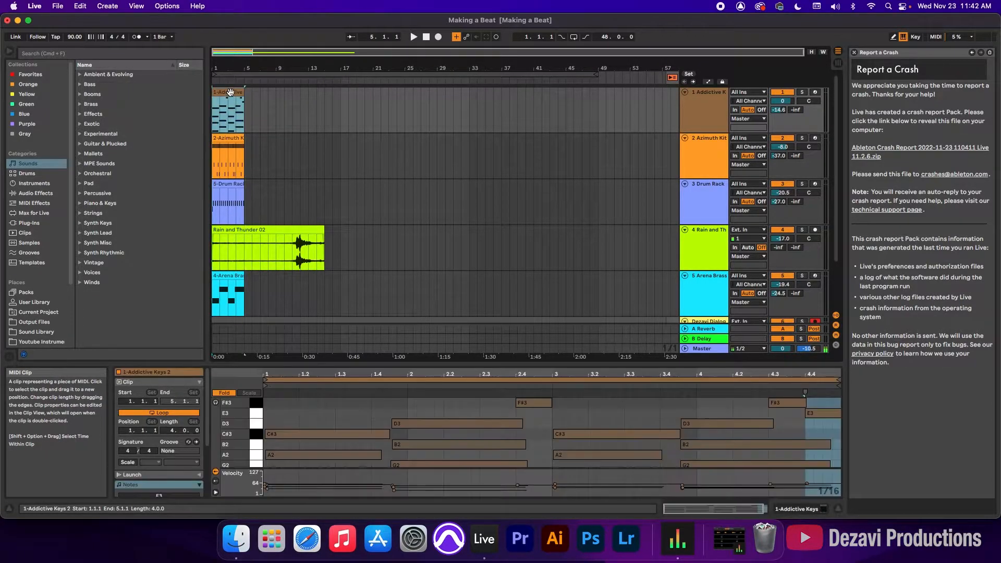
left_click(228, 185, "shift")
left_click(304, 229, "shift")
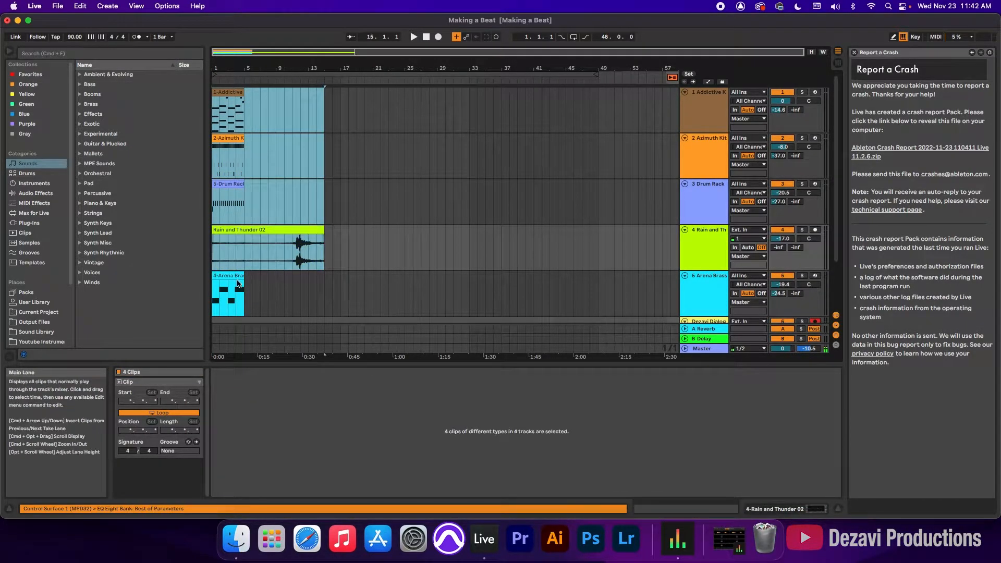
left_click(232, 275, "shift")
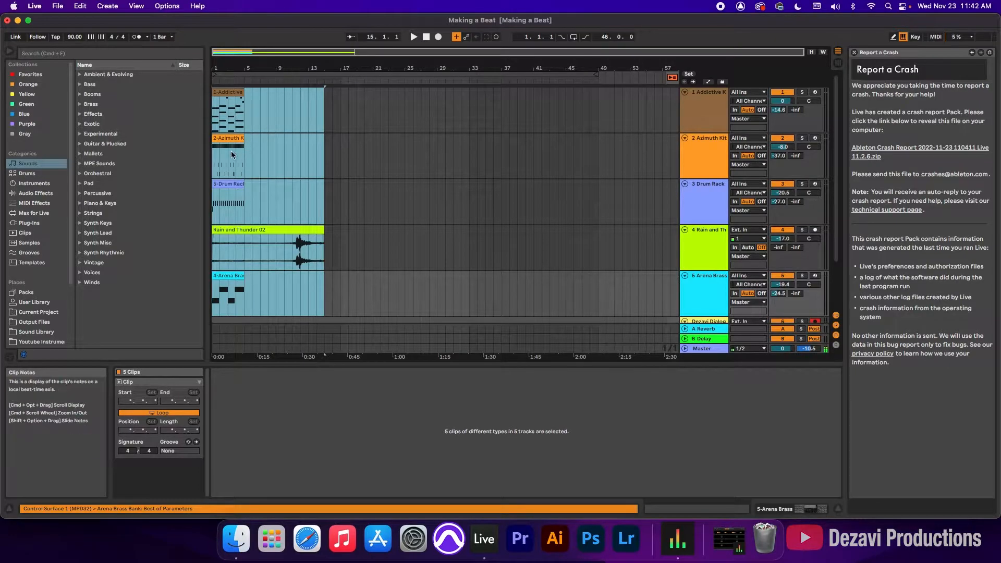
left_click(242, 140)
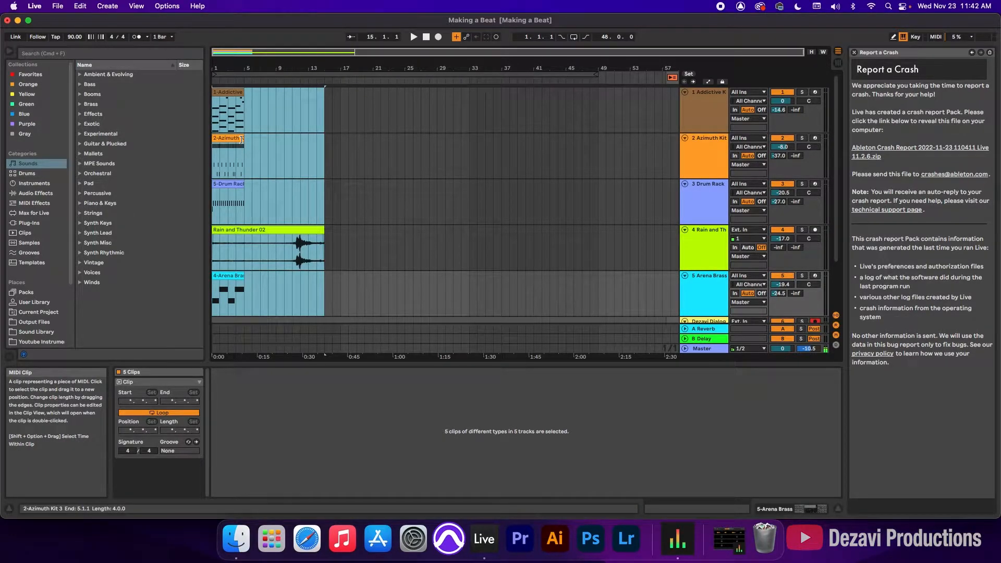
left_click_drag(242, 140, 599, 177)
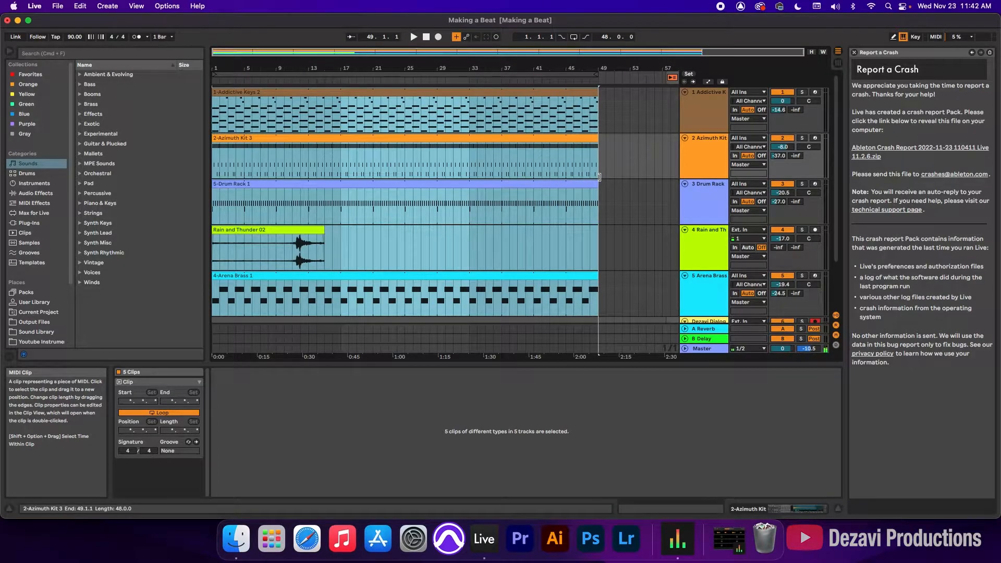
left_click(357, 233)
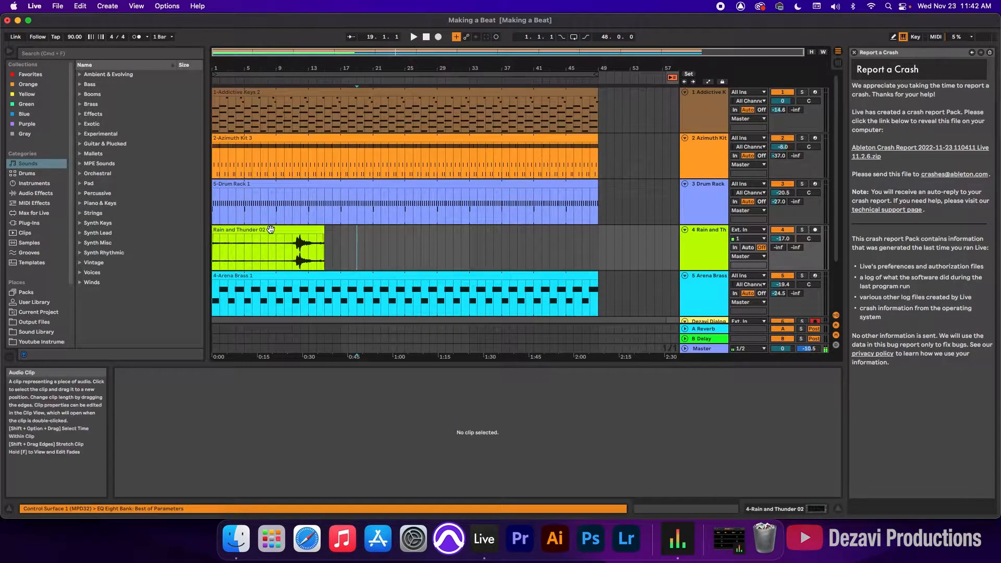
left_click_drag(325, 243, 600, 243)
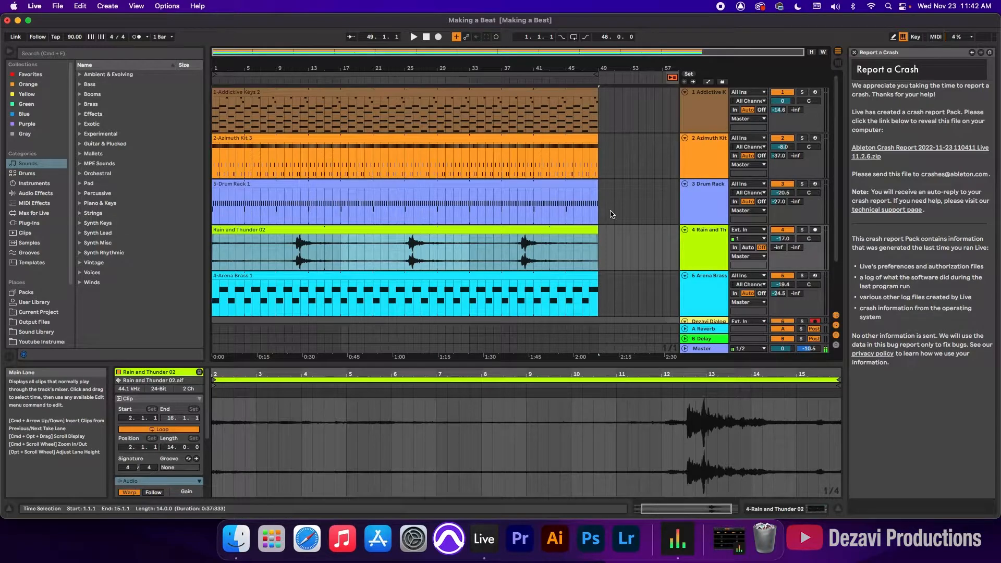
- Undo the clip extensions and the copying of the clips into the Arrangement, and return to Session View
key("super+z")
key("super+z")
key("super+z")
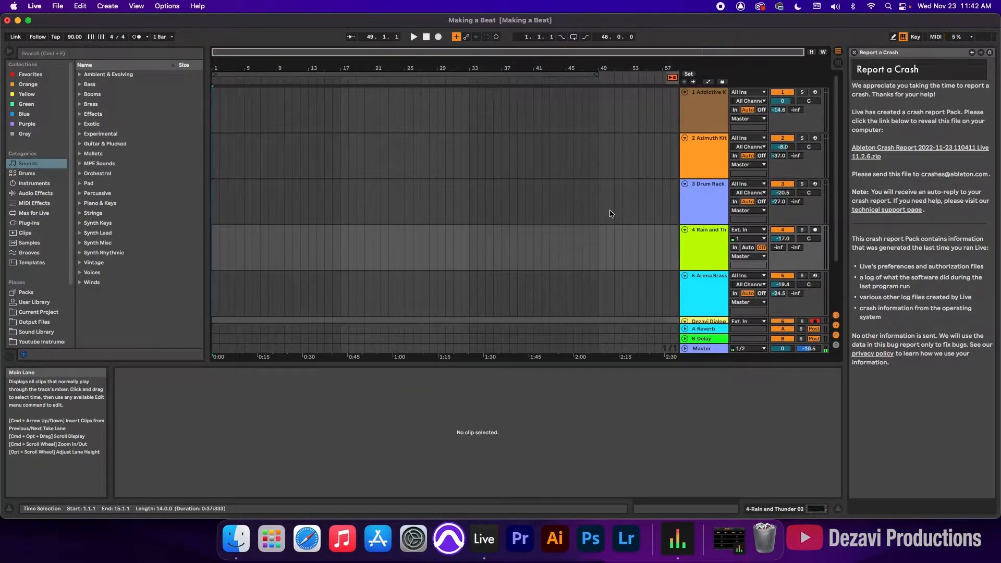
key("Tab")
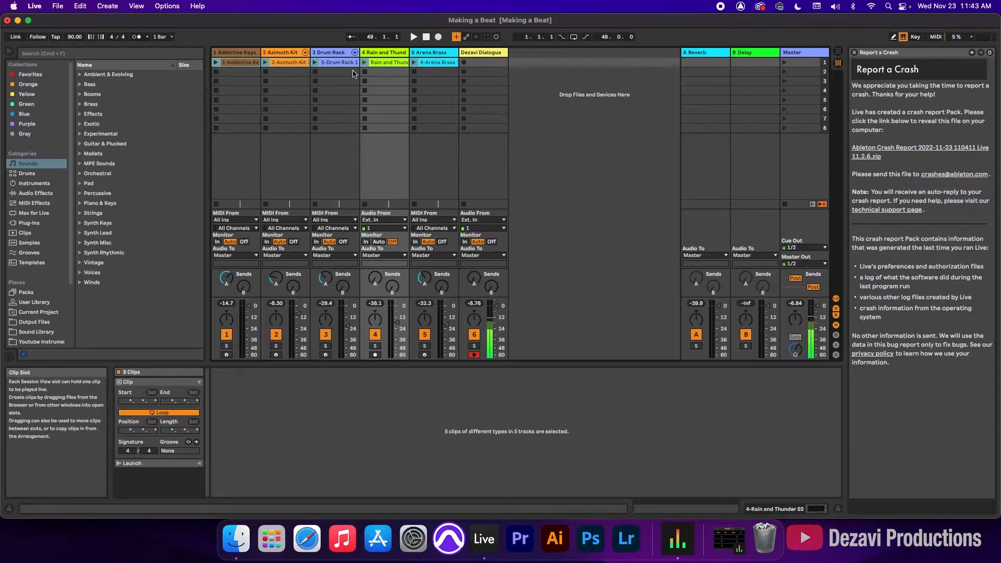
- Launch scene 1 in Session View to activate its five clips, and reset the stopped playback position to 1.1.1
left_click(785, 63)
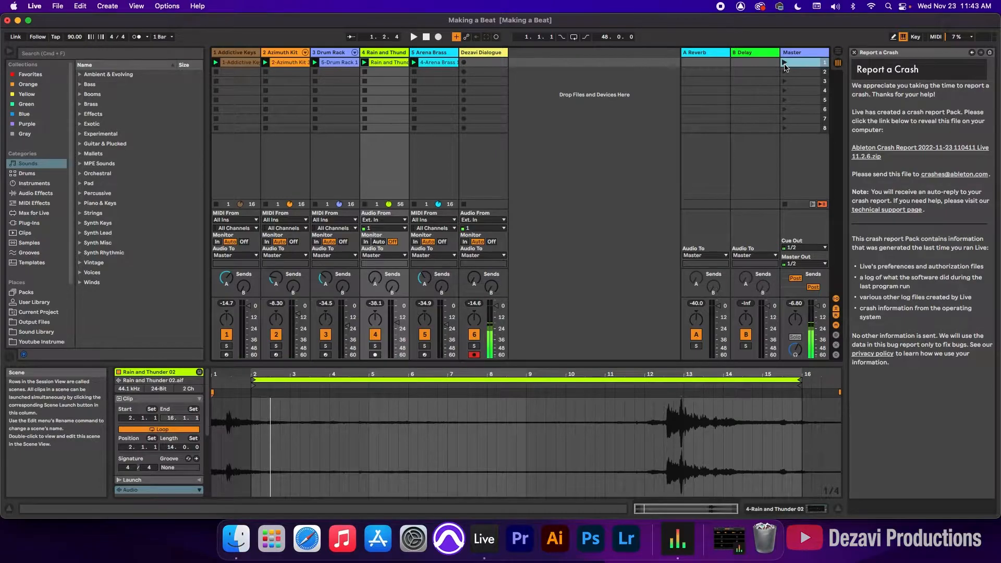
key("Tab")
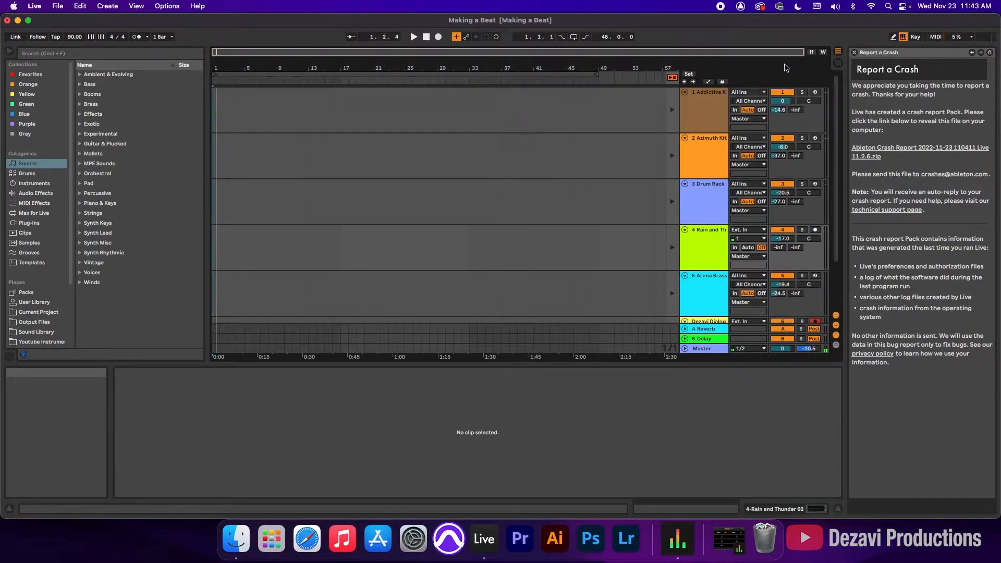
key("Tab")
left_click(426, 37)
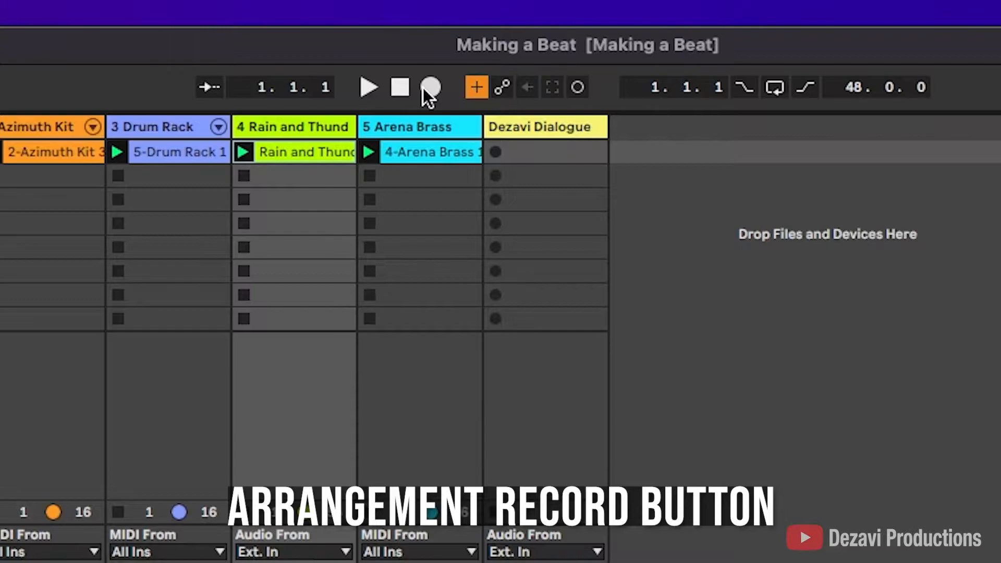
- Compare the Arrangement Record and Session Record controls in both views, finishing in Arrangement View
key("Tab")
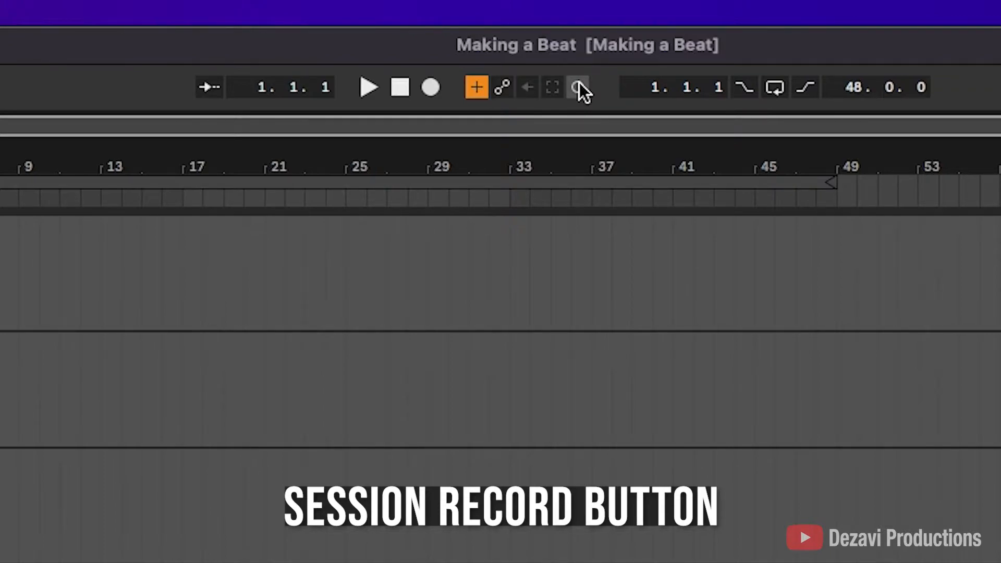
key("Tab")
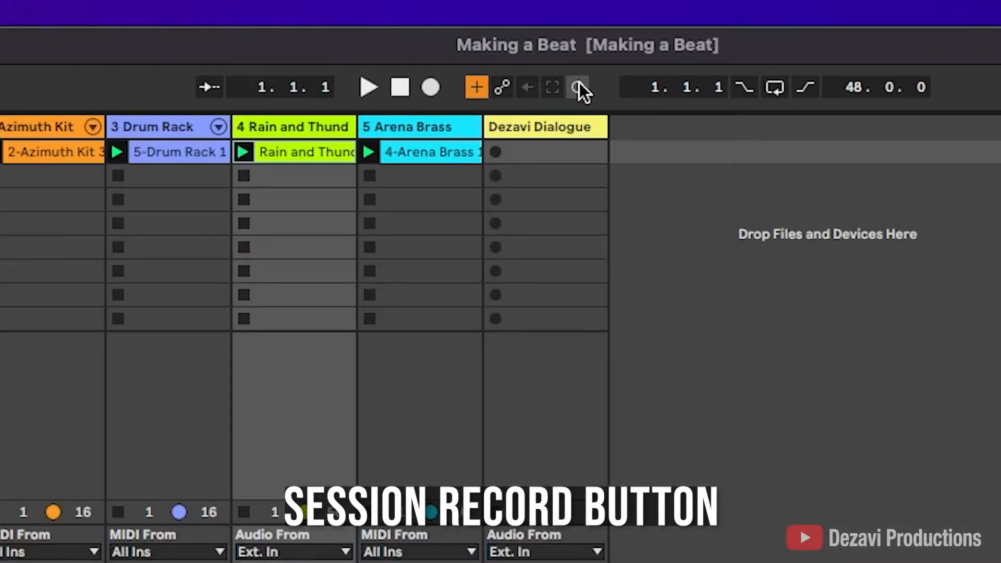
key("Tab")
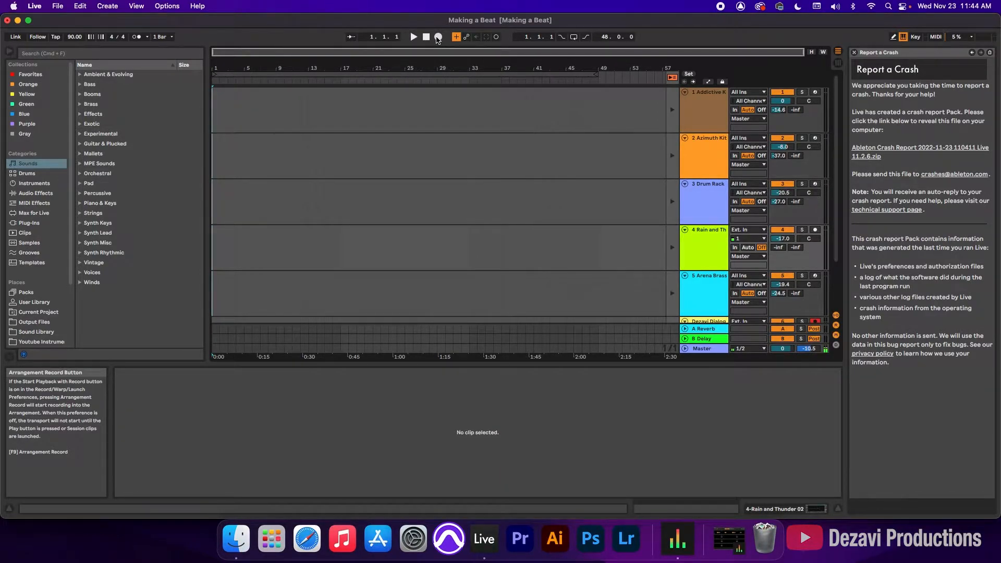
- Record the active Session clips into the Arrangement for just over four bars, and return all five tracks to Arrangement playback
left_click(437, 38)
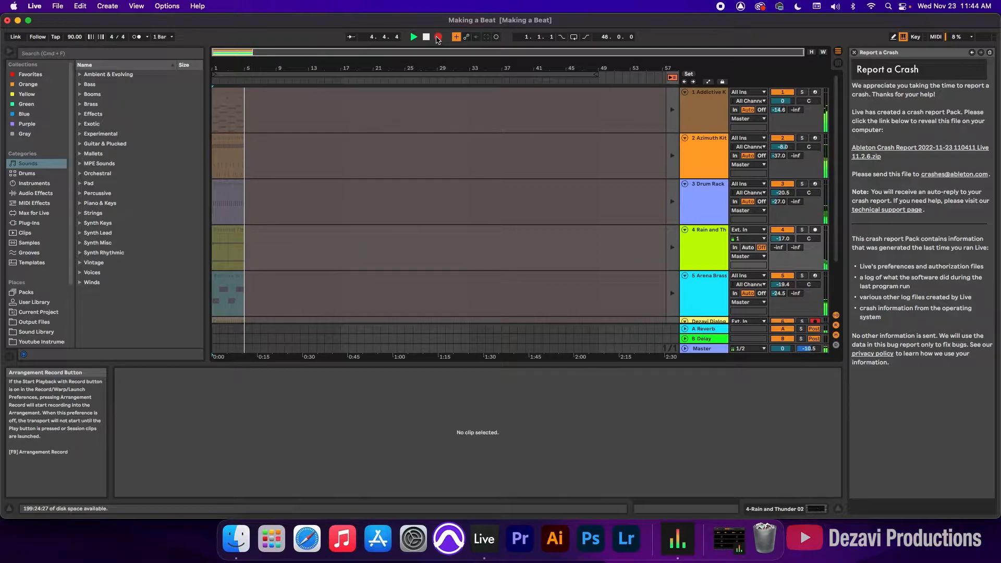
left_click(438, 37)
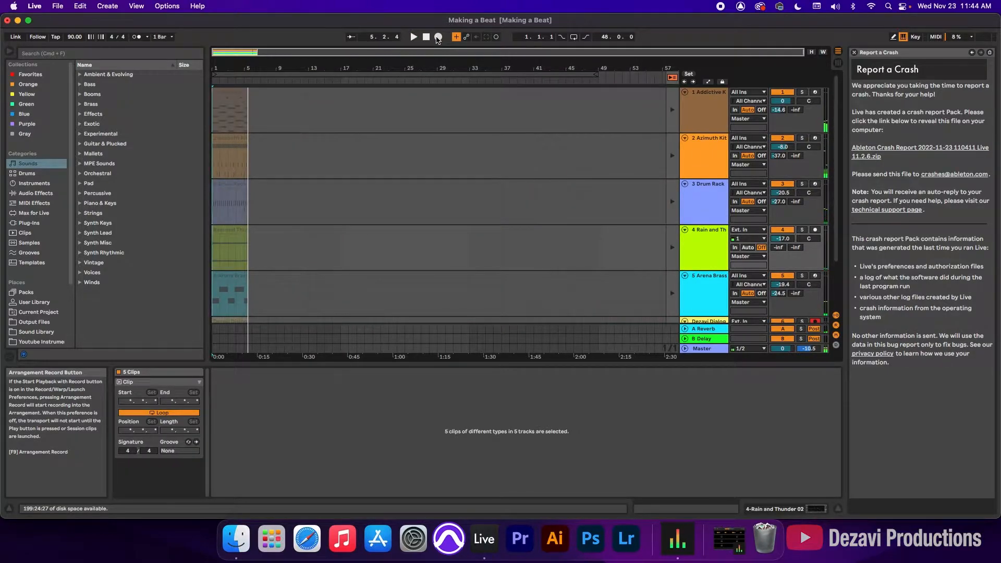
left_click(673, 110)
left_click(672, 155)
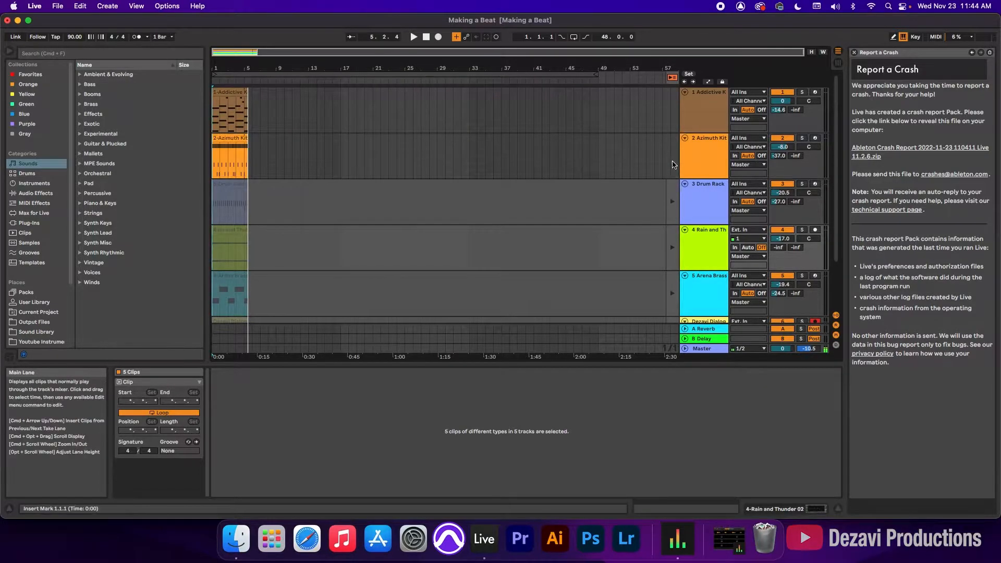
left_click(672, 201)
left_click(673, 248)
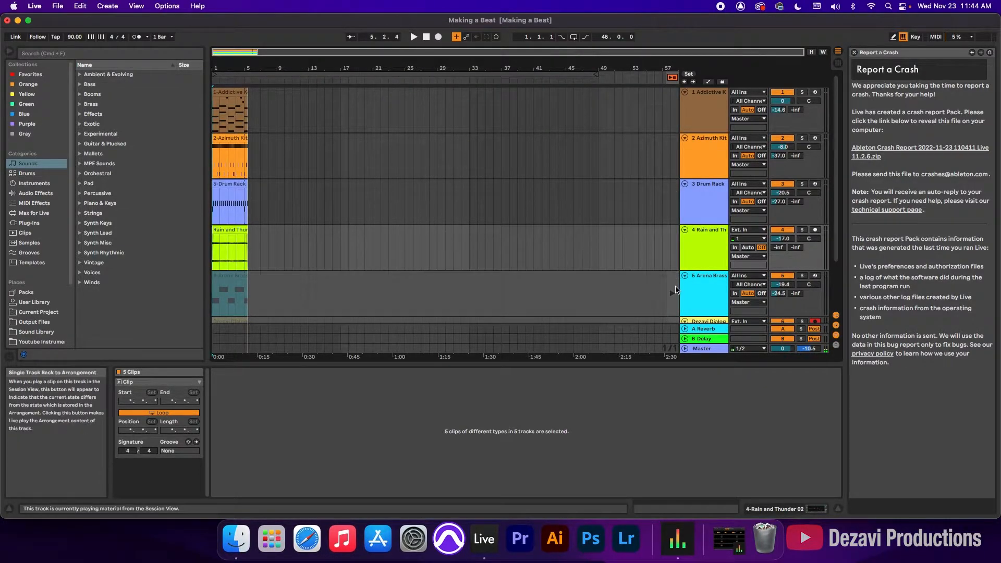
left_click(672, 293)
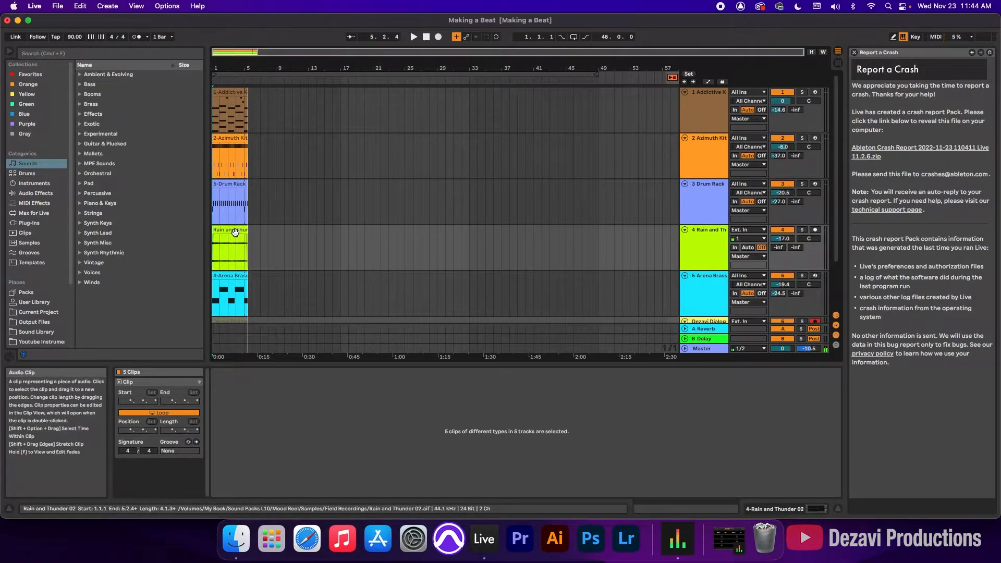
- Select the five recorded Arrangement clips, from Addictive Keys to Arena Brass, and extend them together so they loop up to bar 49
left_click(234, 94)
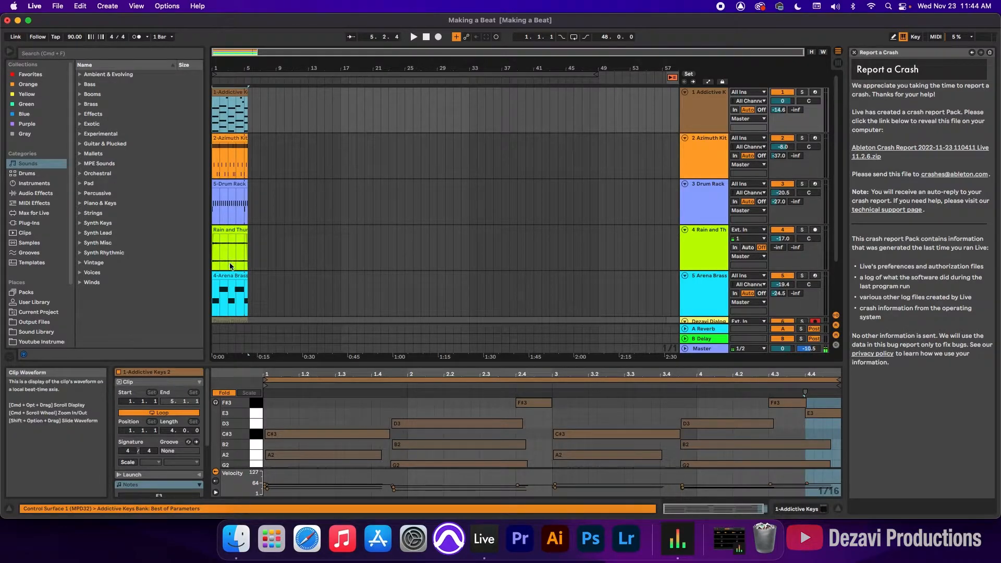
left_click(228, 277, "shift")
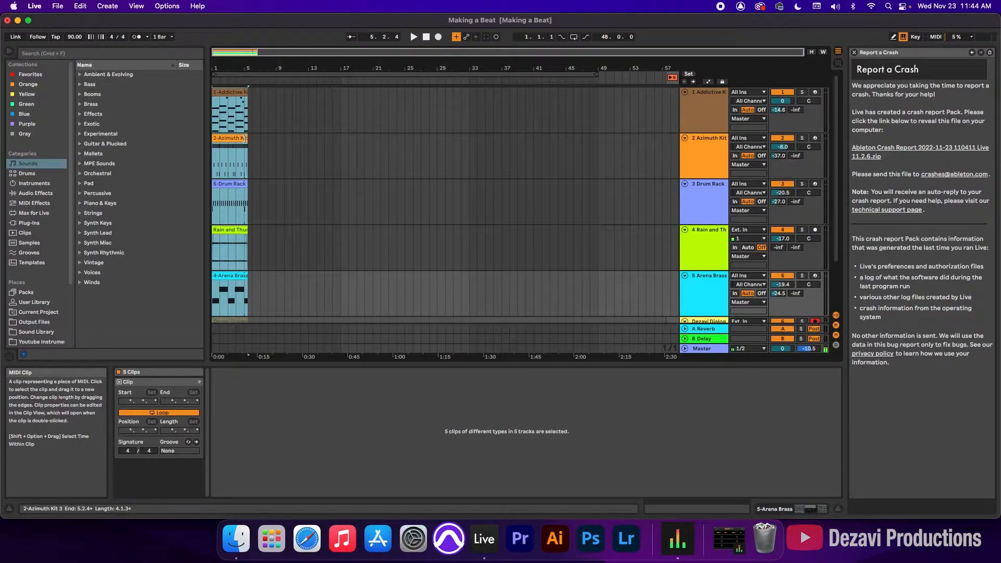
left_click_drag(245, 139, 597, 174)
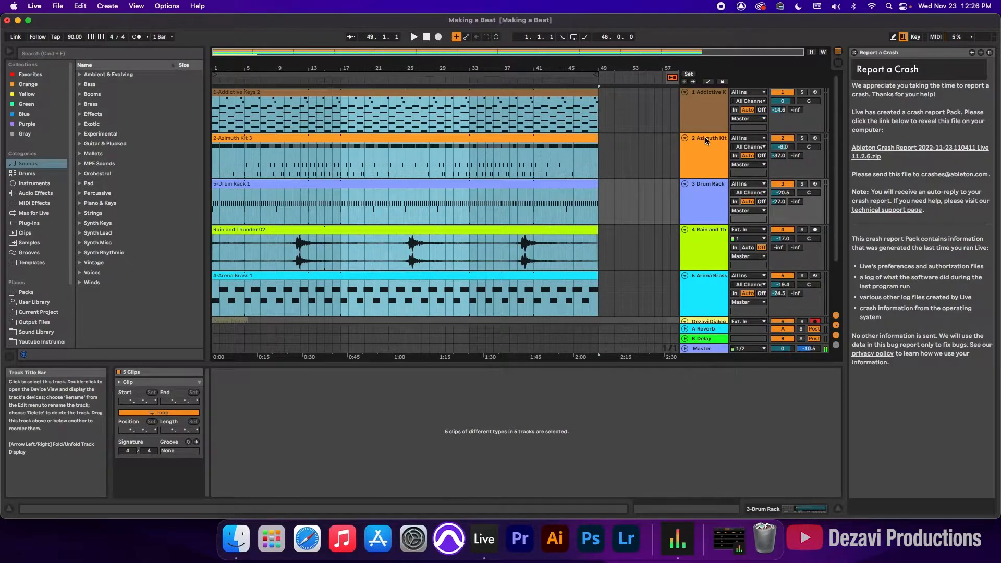
- Duplicate the Azimuth Kit track twice to get three identical drum tracks
left_click(705, 140)
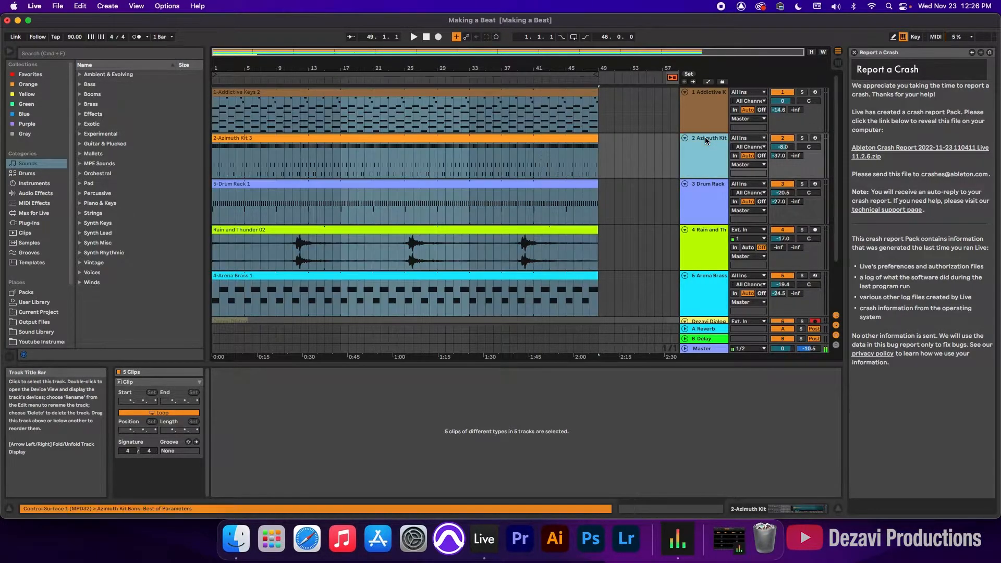
right_click(705, 137)
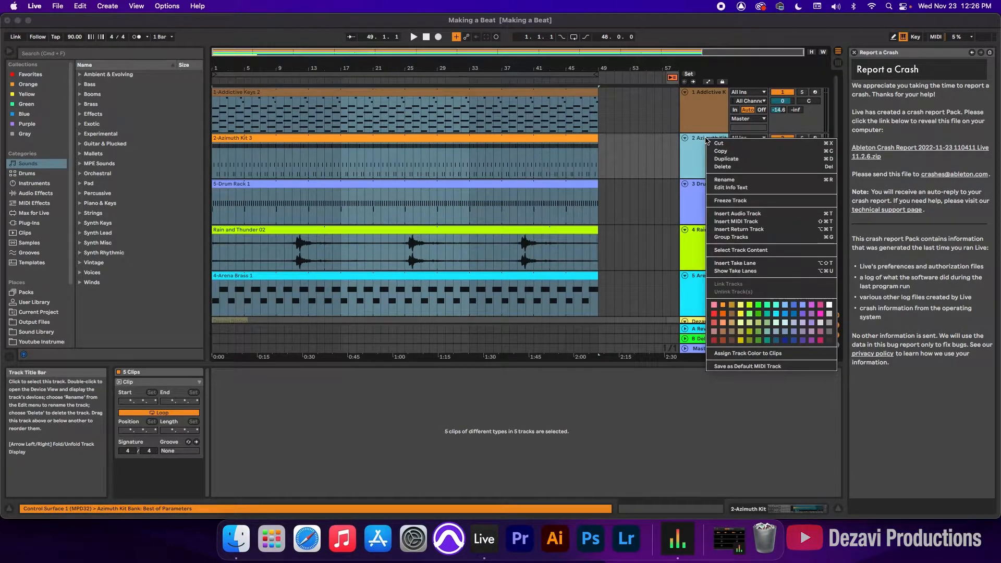
left_click(737, 160)
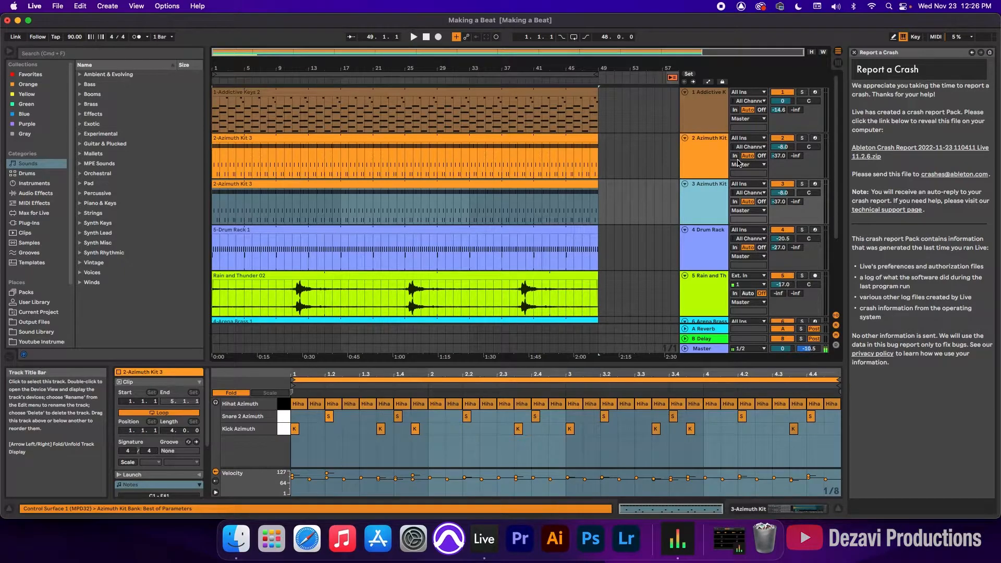
right_click(706, 186)
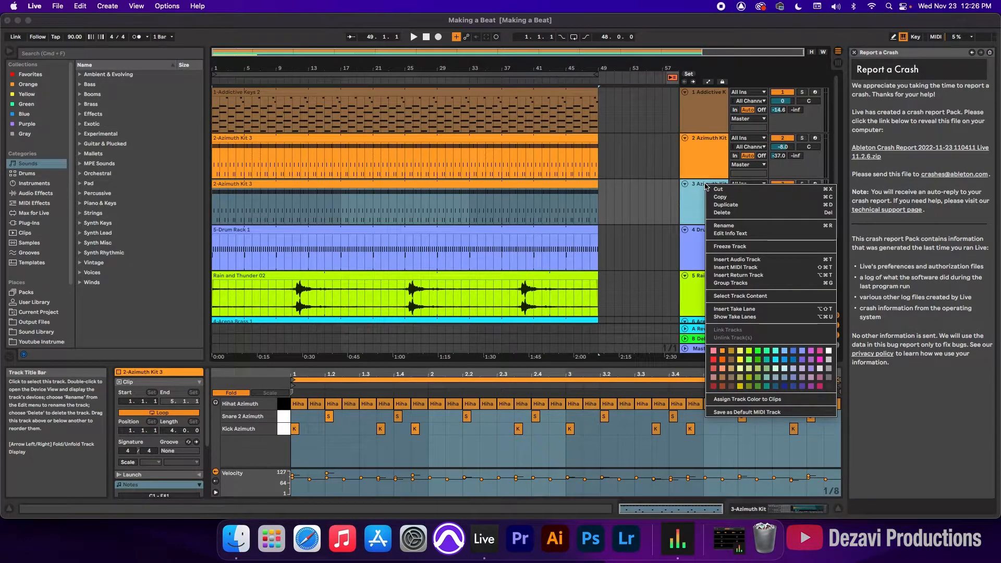
left_click(742, 205)
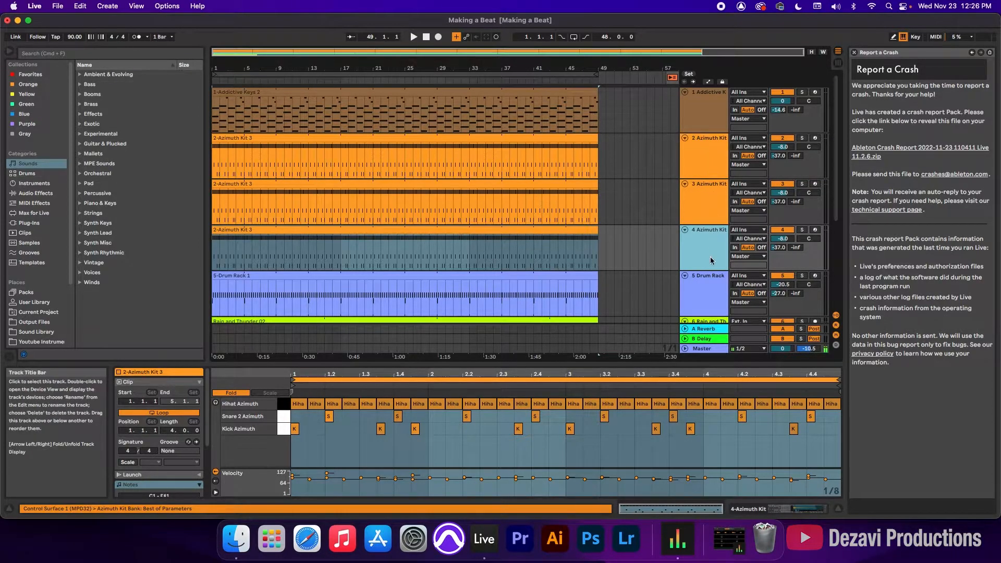
- Delete all Hihat Azimuth and Snare 2 Azimuth notes from the clip on the first Azimuth Kit track
left_click(431, 139)
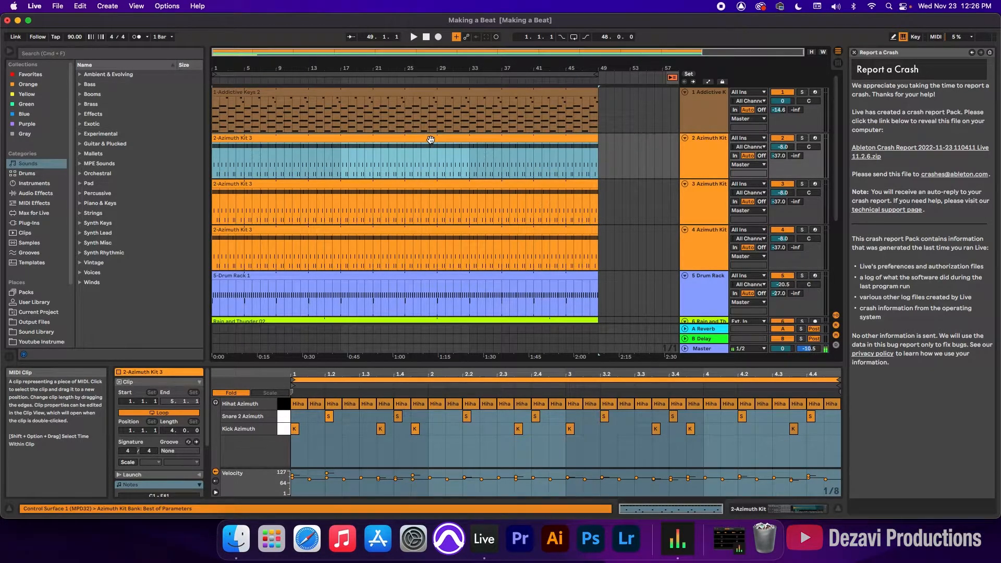
left_click(272, 393)
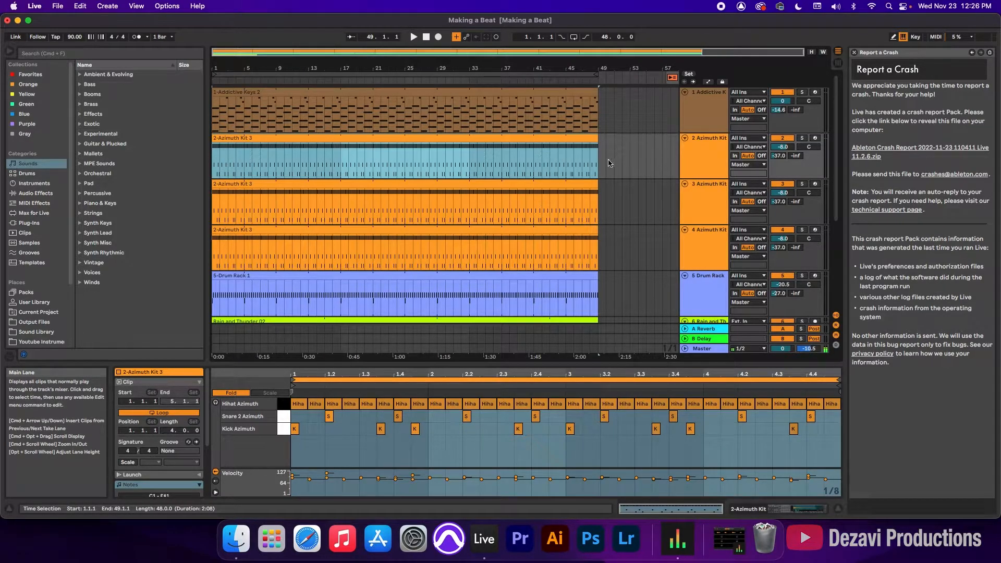
left_click(283, 406)
left_click_drag(283, 406, 284, 421)
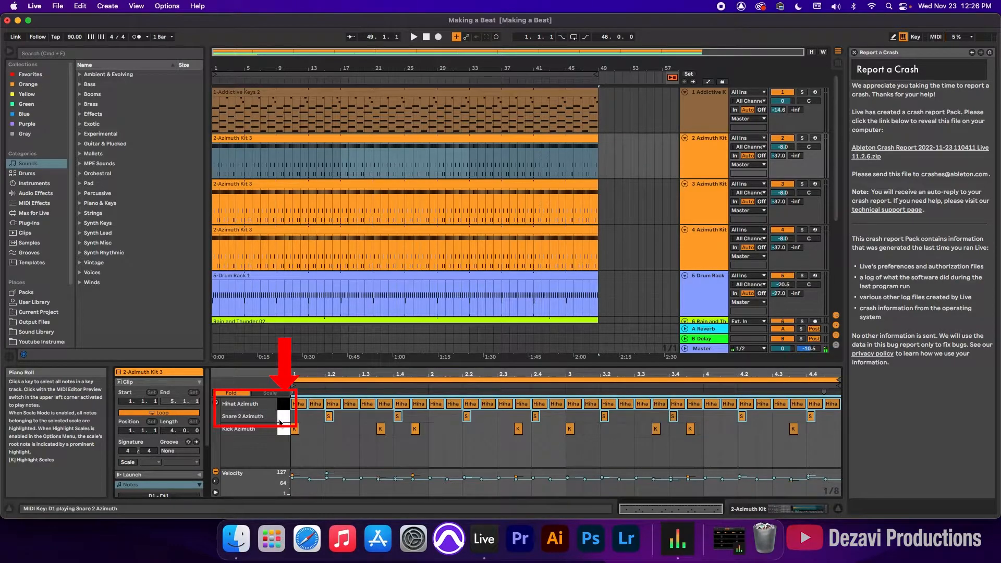
key("Delete")
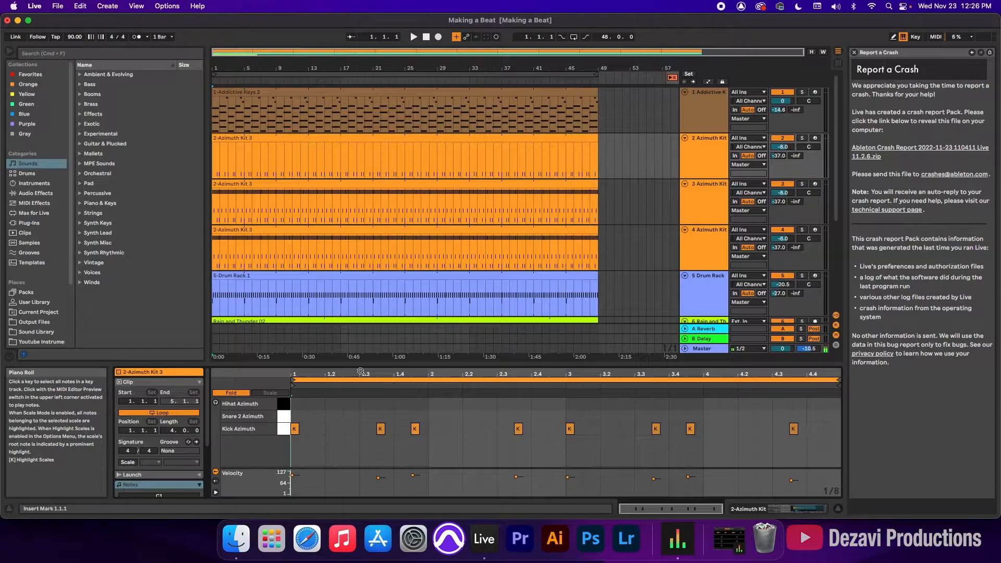
- Rename the first Azimuth Kit track as Kick
right_click(705, 137)
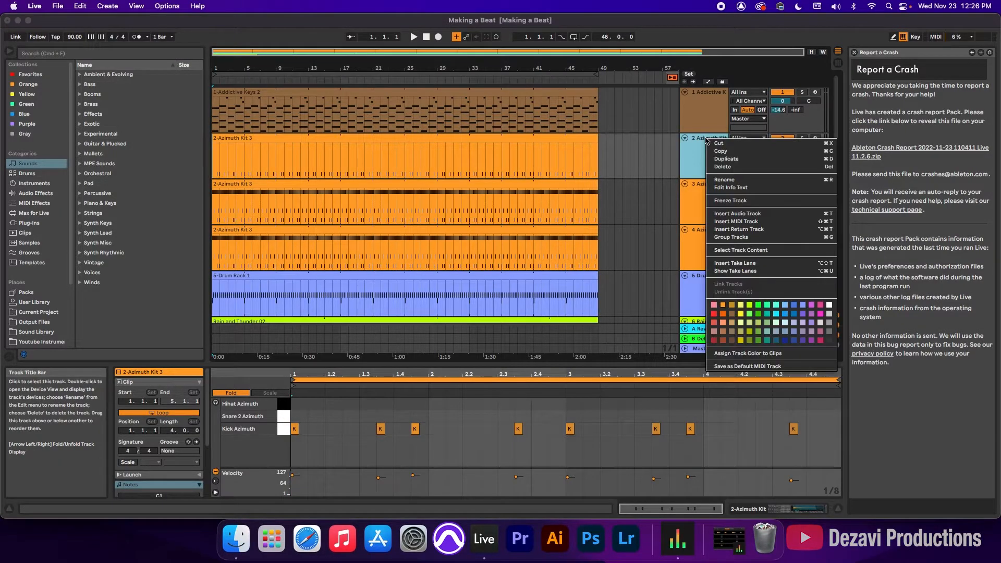
left_click(743, 180)
type("Kick")
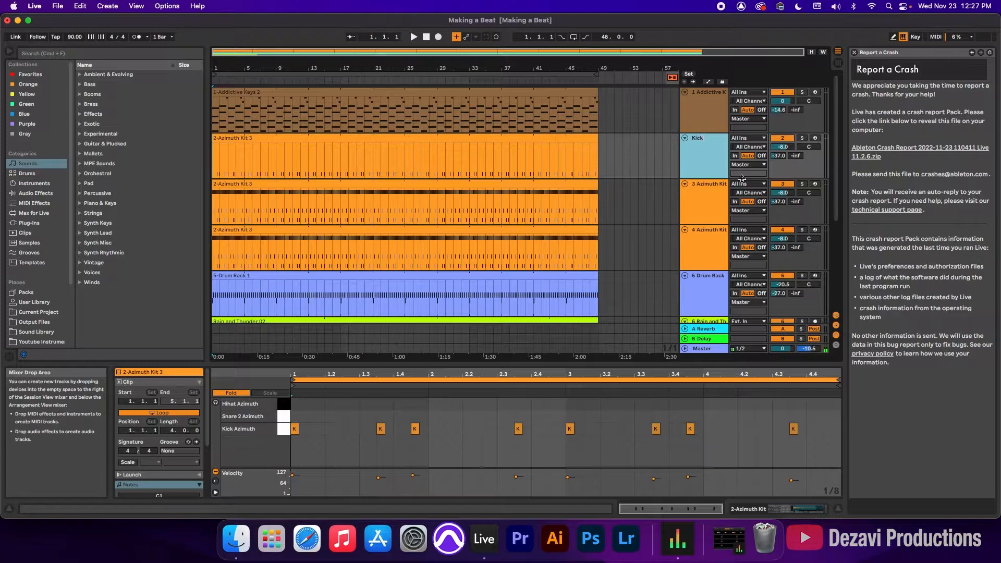
key("Return")
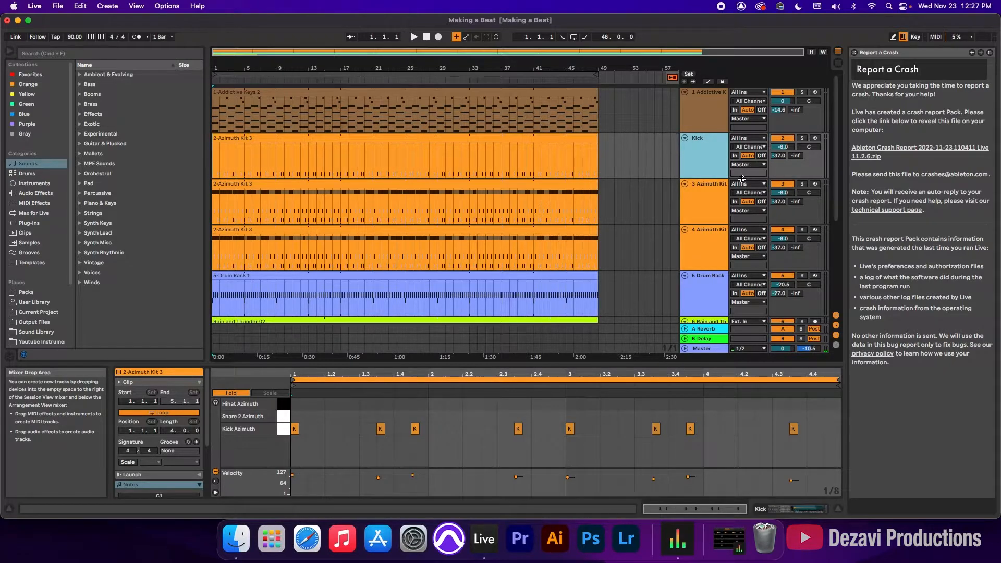
- Delete all Hihat Azimuth and Kick Azimuth notes from the clip on track 3, the second Azimuth Kit track
left_click(393, 183)
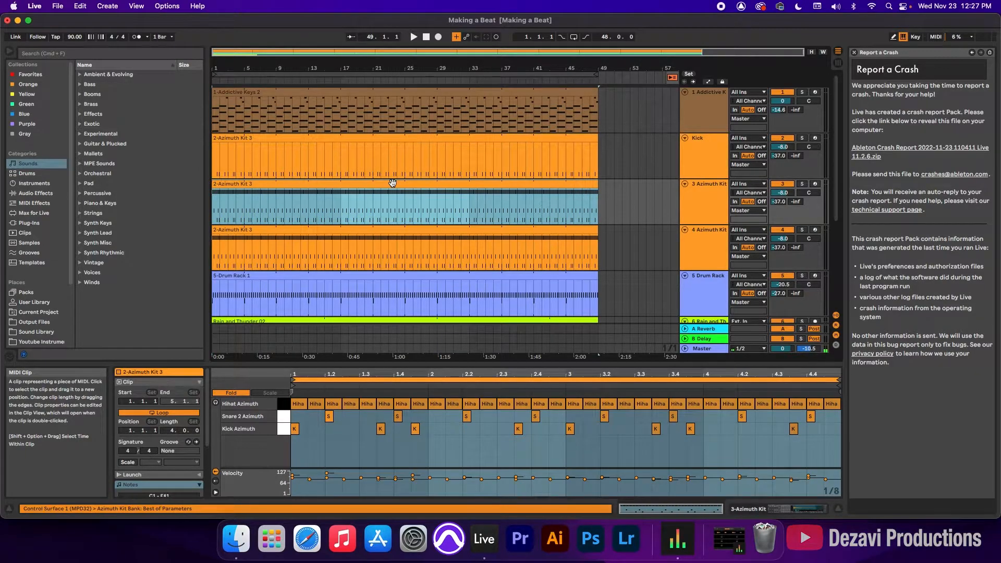
left_click(281, 407)
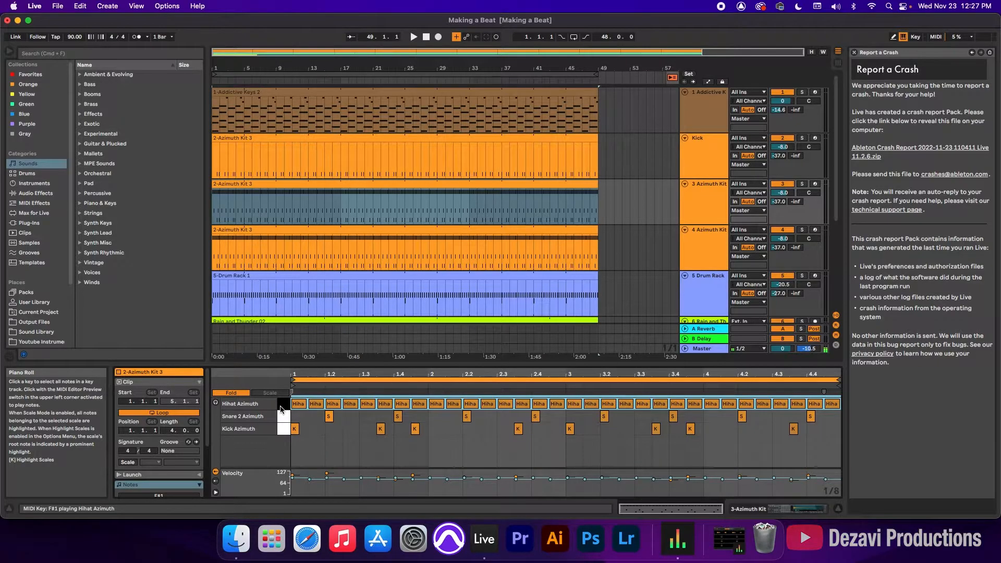
key("Delete")
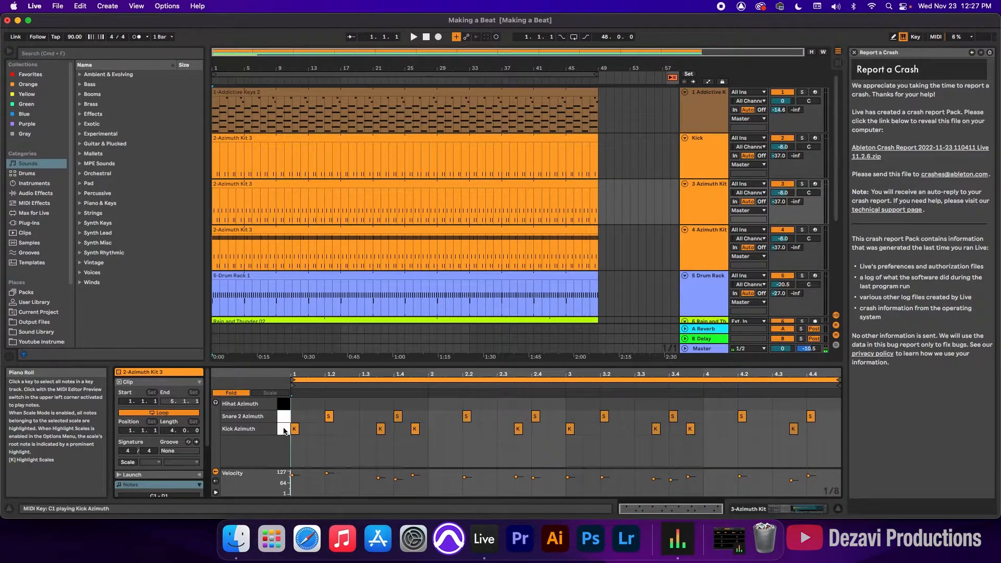
left_click(285, 429)
key("Delete")
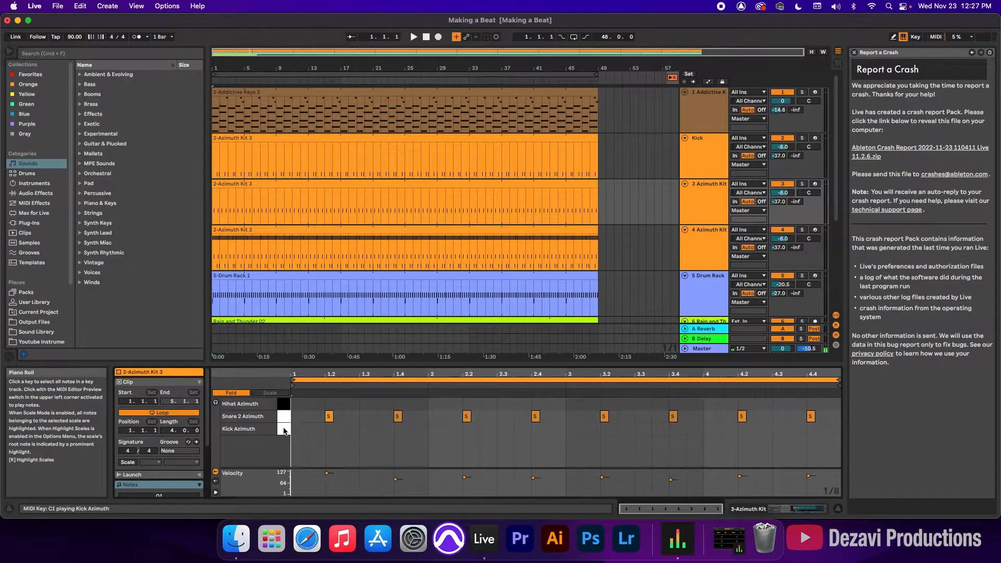
- Rename track 3, the second Azimuth Kit track, as Snare
right_click(712, 188)
left_click(741, 228)
type("Snare")
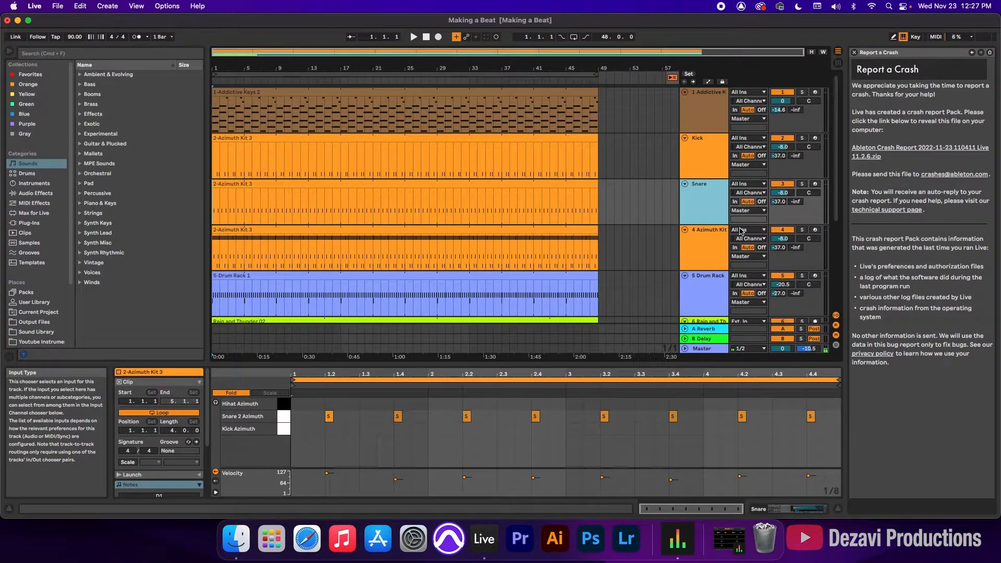
- Delete all Snare 2 Azimuth and Kick Azimuth notes from the clip on track 4, the last Azimuth Kit track
left_click(469, 231)
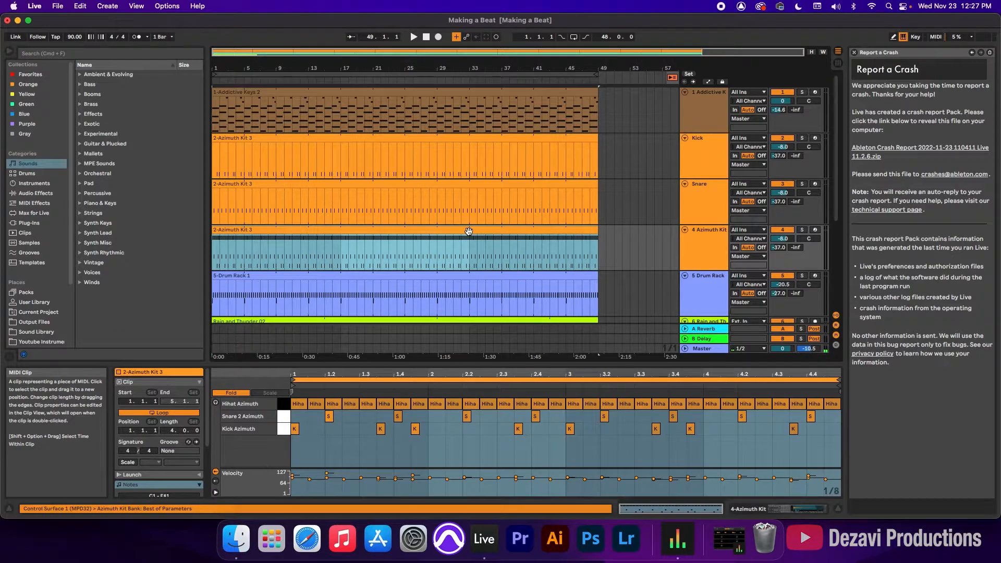
left_click(285, 419)
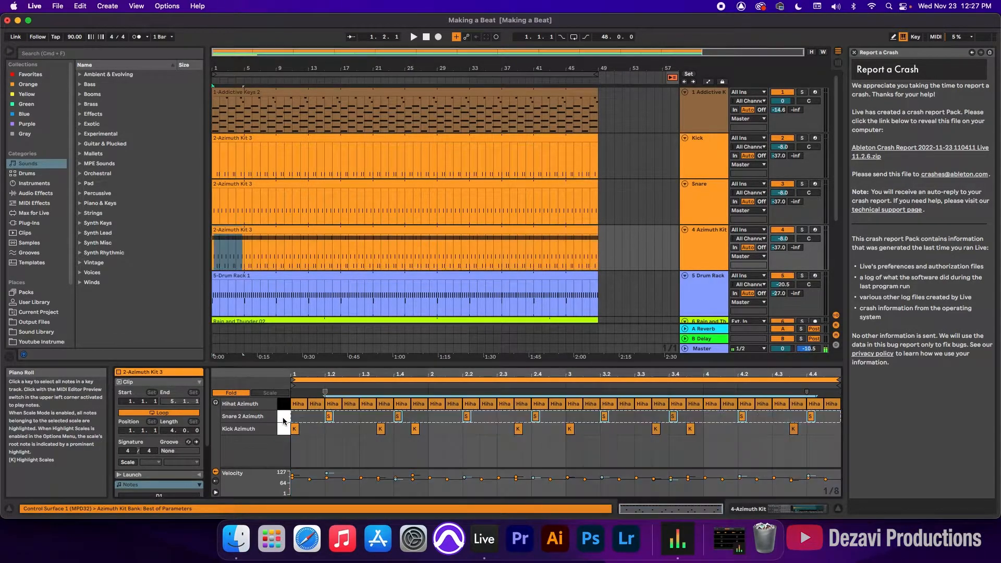
left_click(283, 434, "shift")
key("Delete")
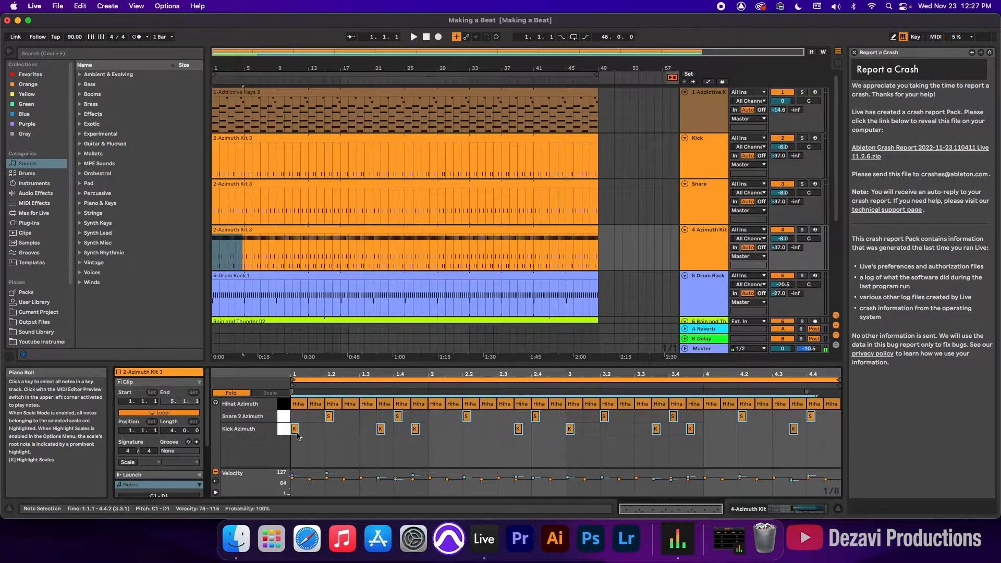
- Rename track 4, the last Azimuth Kit track, as Hi Hat
right_click(708, 229)
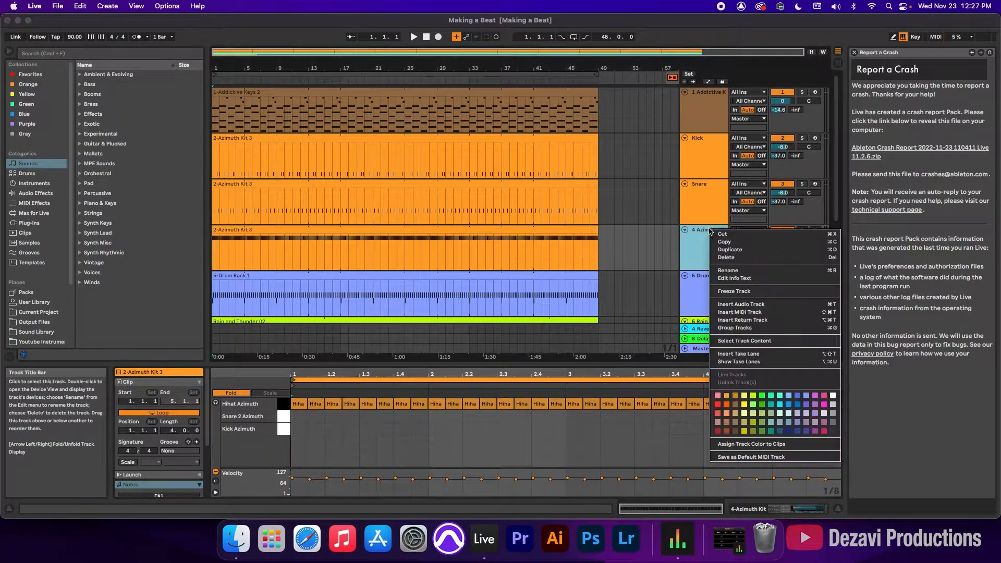
left_click(743, 271)
type("Hi Hat")
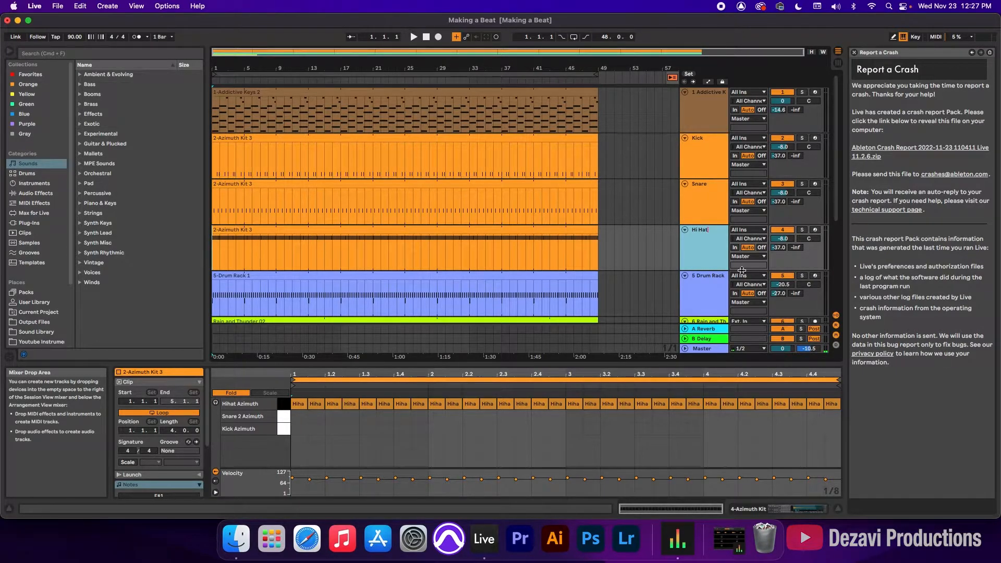
key("Return")
- Duplicate the Drum Rack track below the Hi Hat track
scroll(694, 263, "down", 2)
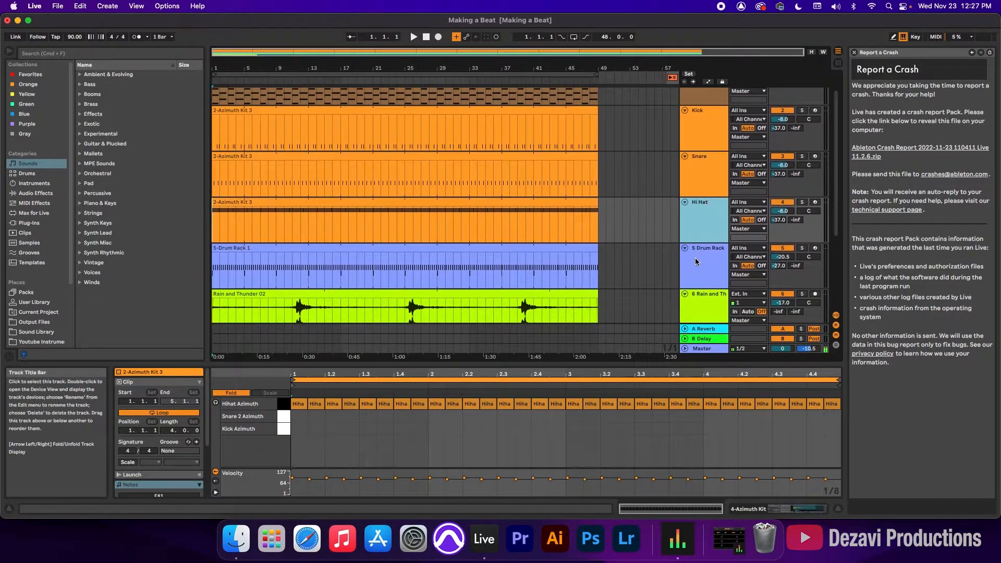
left_click(703, 262)
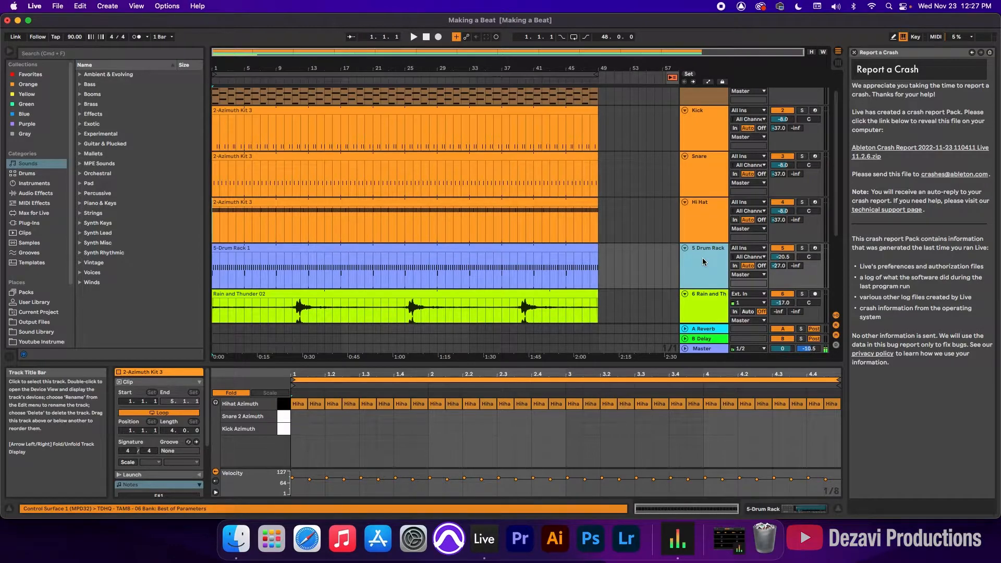
right_click(704, 261)
left_click(734, 280)
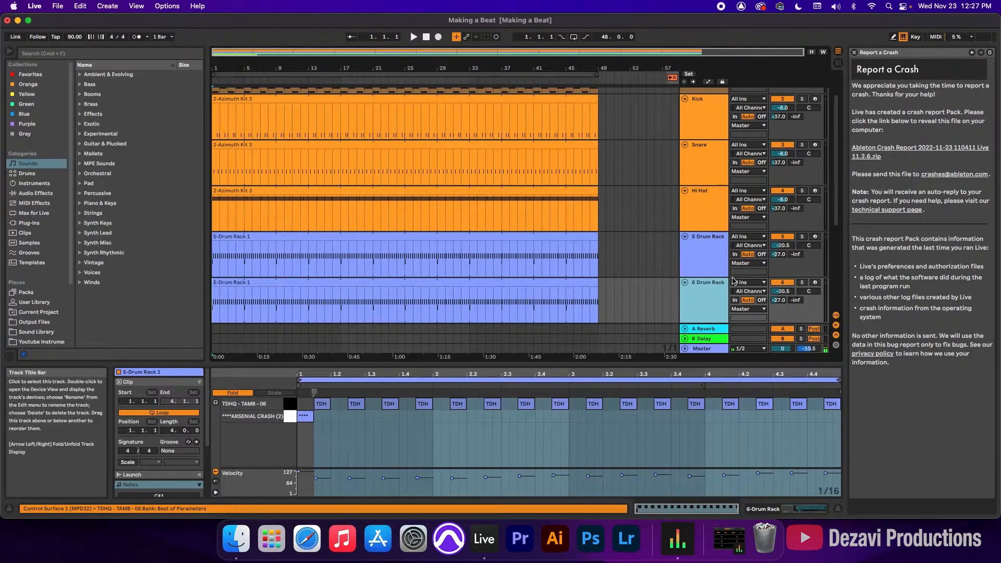
- Delete all TDHQ - TAMB - 06 notes from the clip on track 5, the first Drum Rack track, and rename that track Crash
left_click(535, 236)
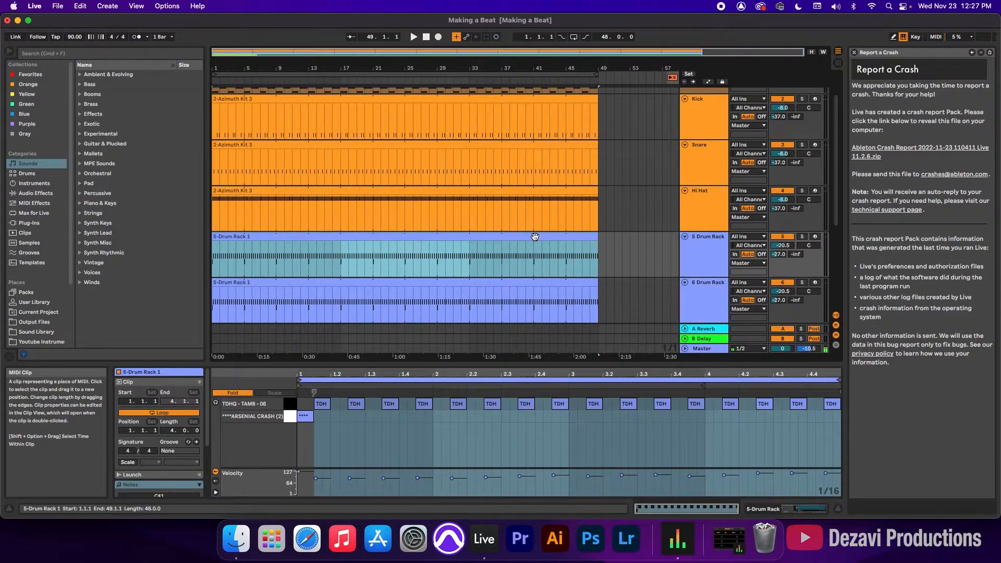
left_click(289, 407)
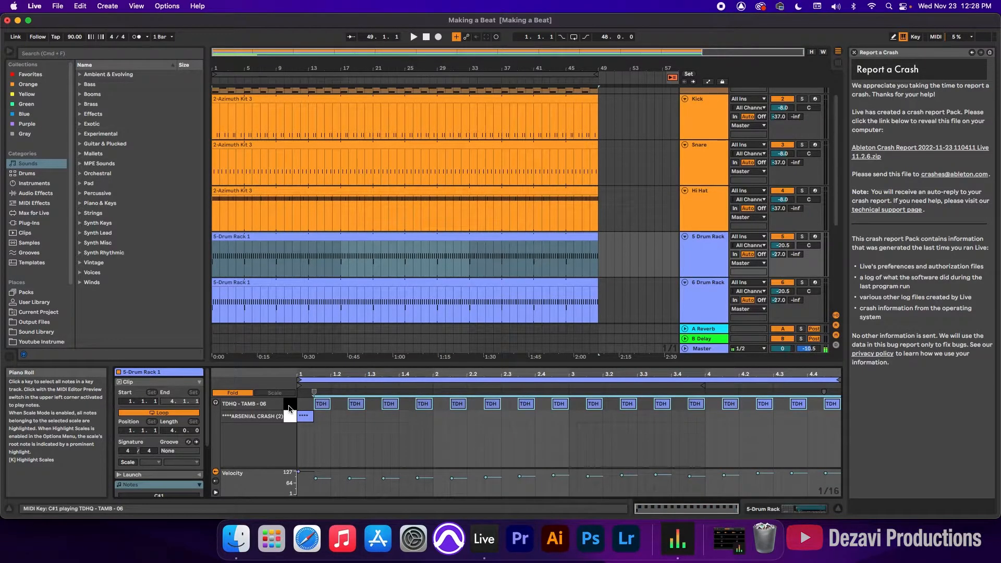
key("Delete")
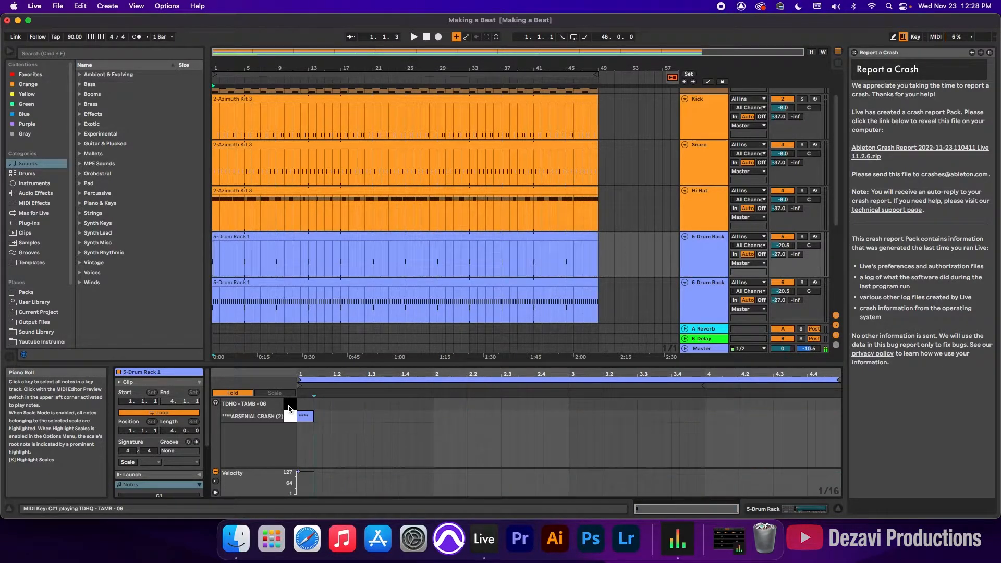
right_click(709, 238)
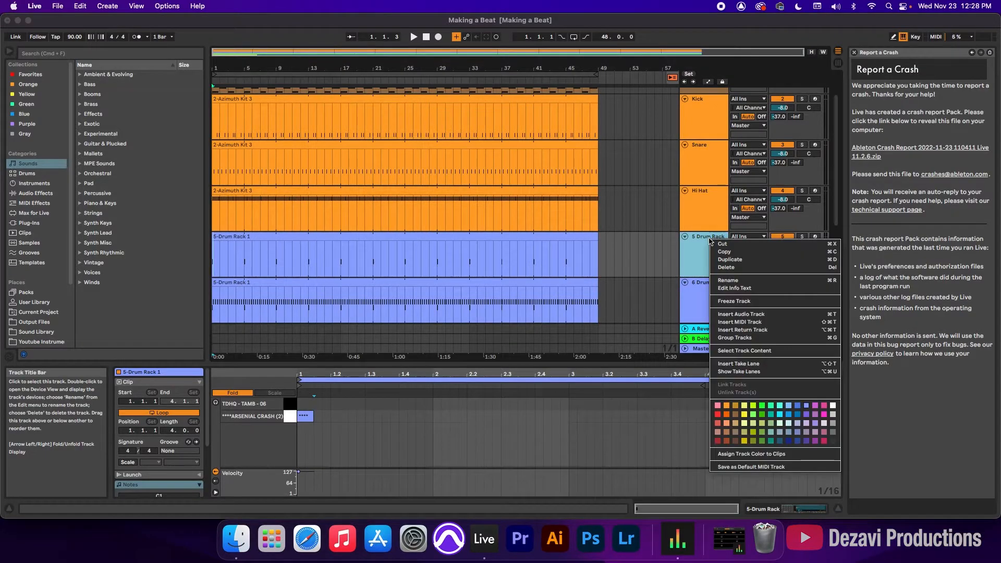
left_click(744, 281)
type("Crash")
key("Return")
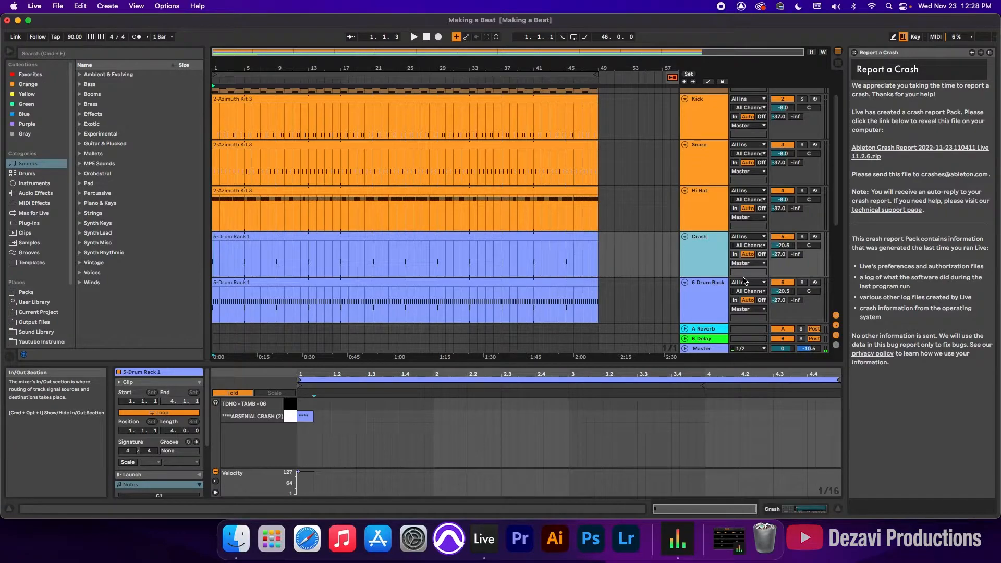
- Delete the ARSENIAL CRASH (2) notes from the clip on track 6, the second Drum Rack track, and rename that track Tambourine
left_click(426, 282)
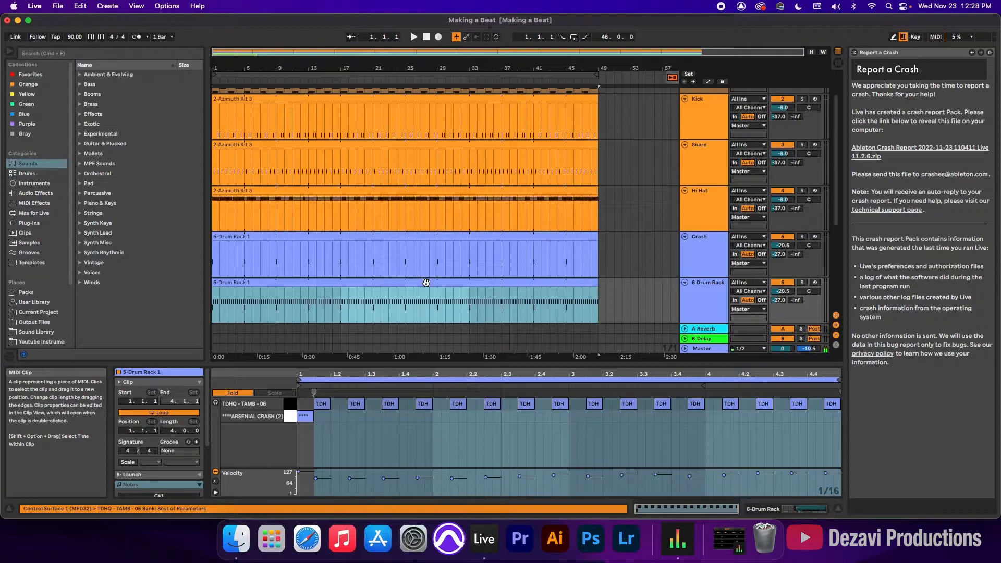
left_click(288, 417)
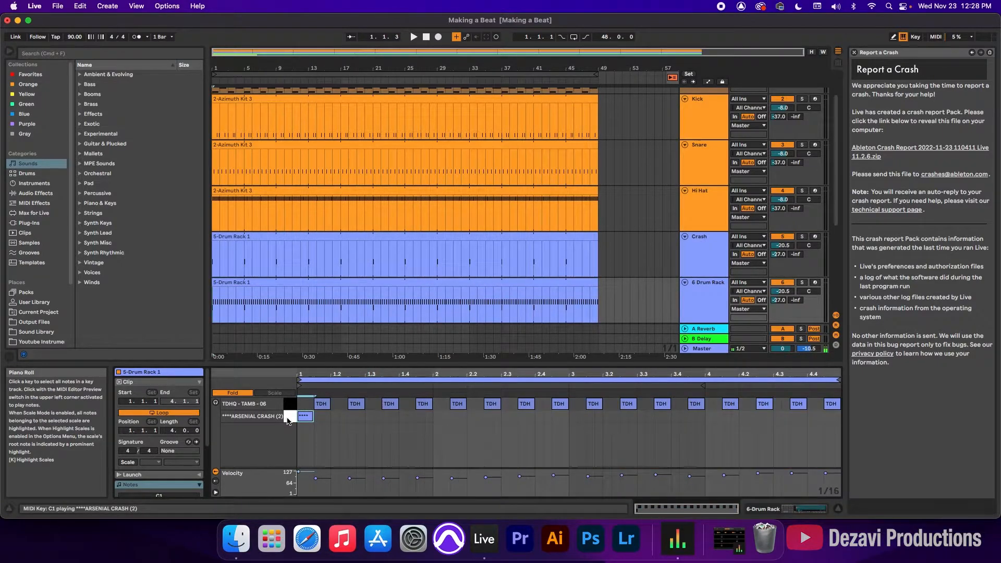
key("Delete")
right_click(709, 284)
left_click(733, 324)
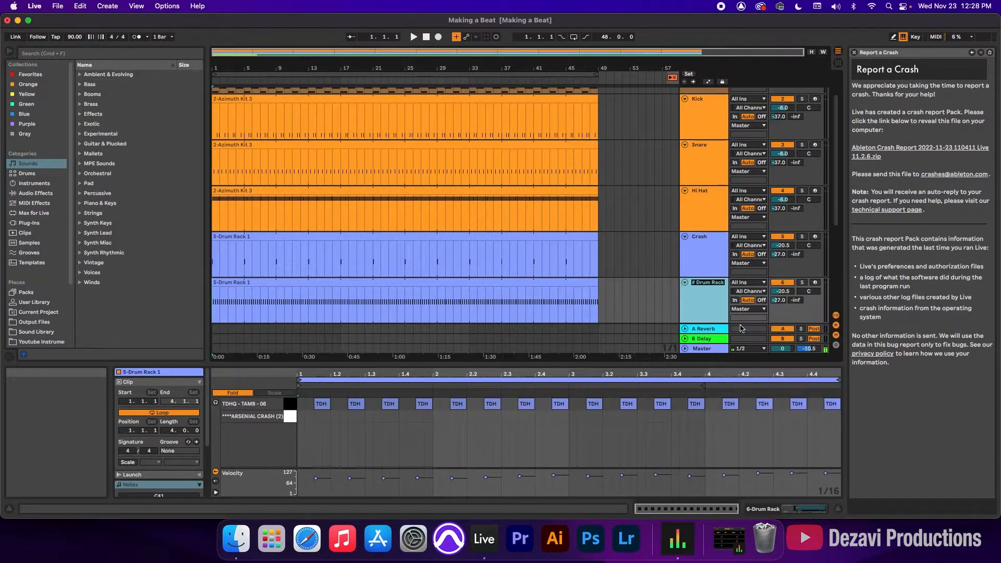
type("Tamb")
key("Return")
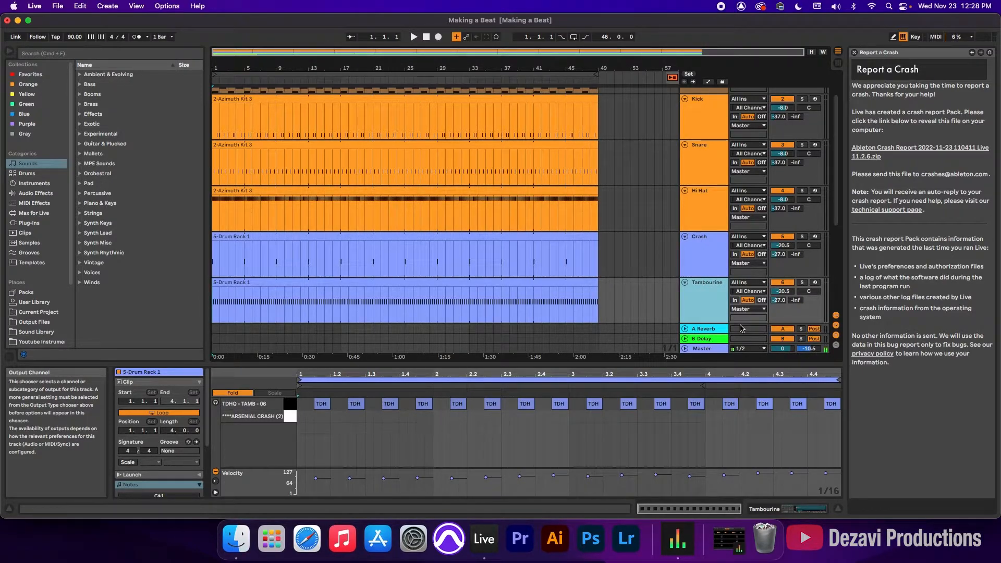
- Hide the clip detail view and play the opening bars of the arrangement
left_click(838, 510)
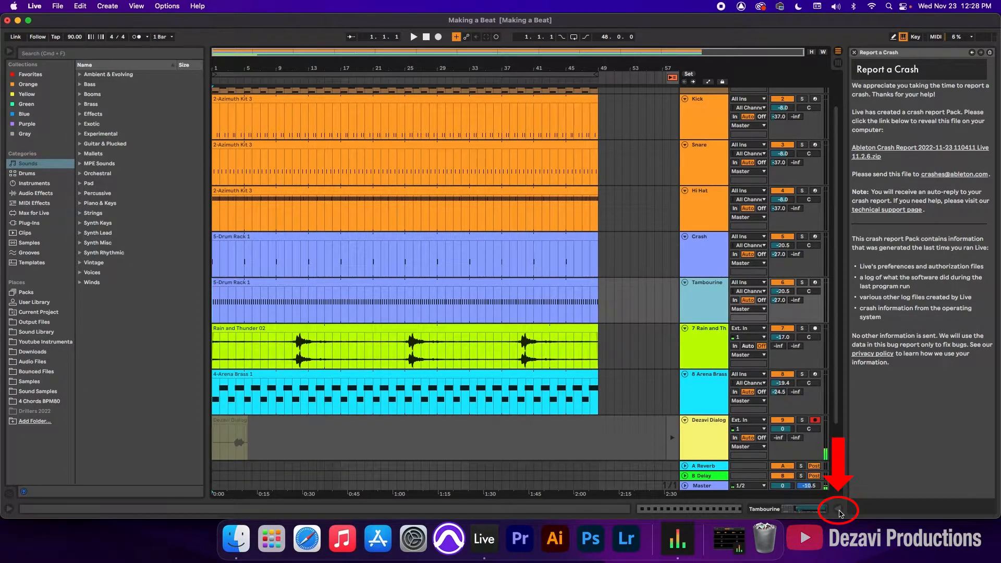
scroll(496, 324, "up", 2)
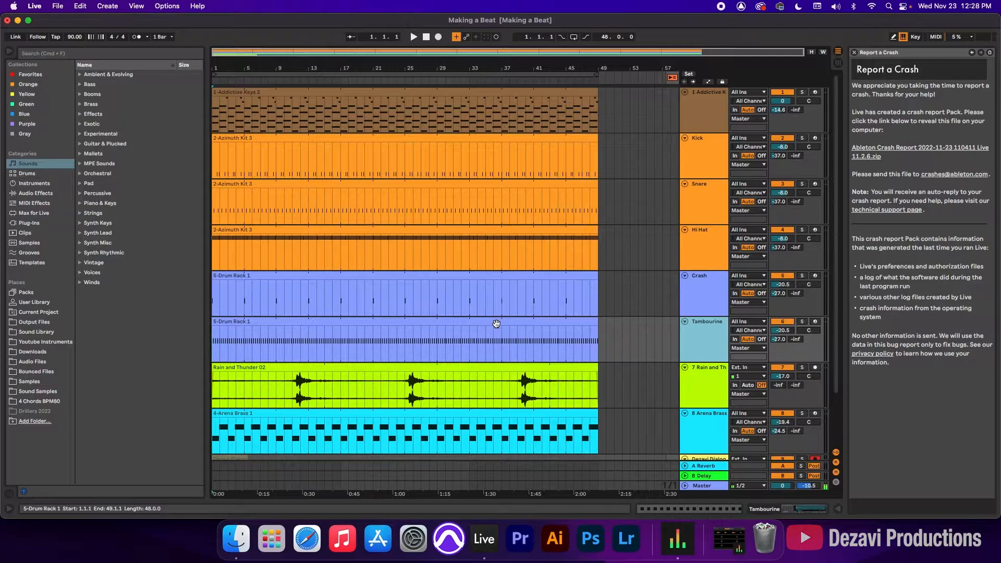
key("space")
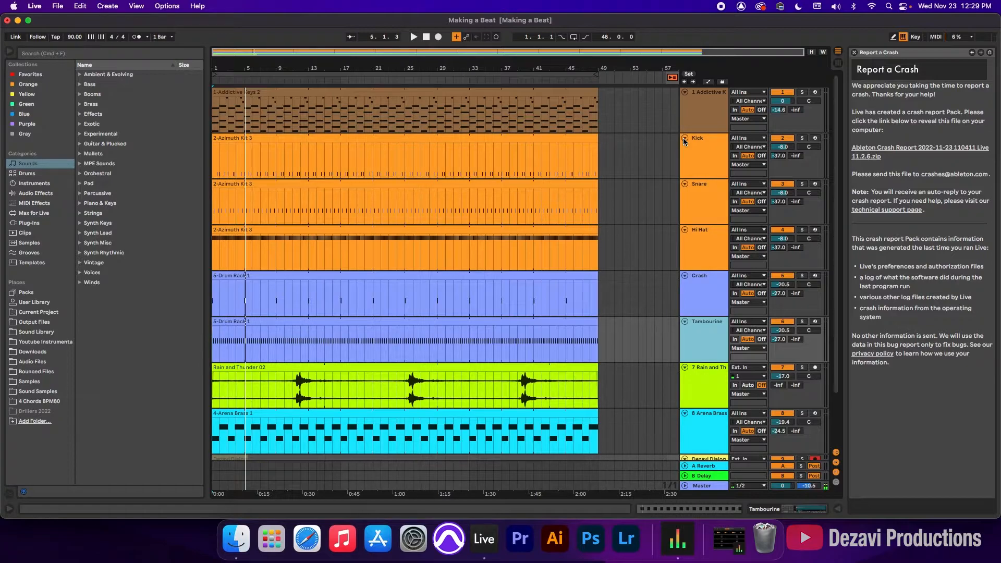
- Trim the start of the Kick, Snare and Hi Hat clips together to bar 9
left_click(256, 140)
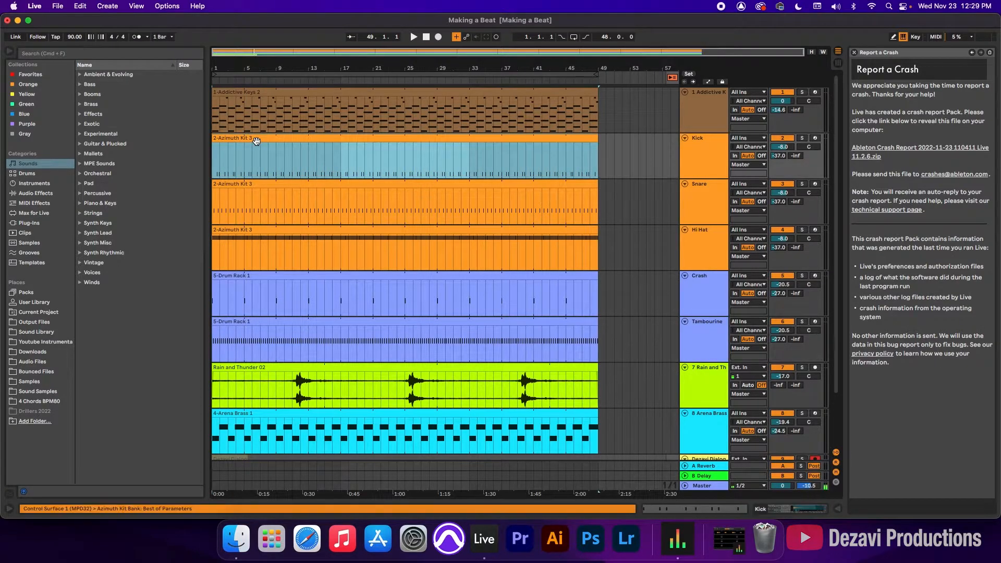
left_click(267, 187, "shift")
left_click(267, 235, "shift")
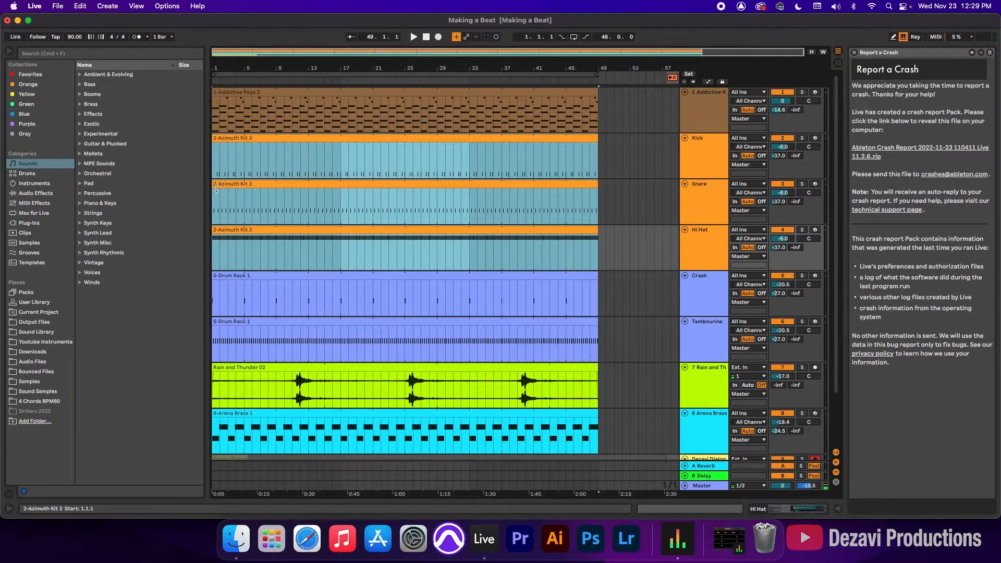
left_click_drag(216, 188, 277, 191)
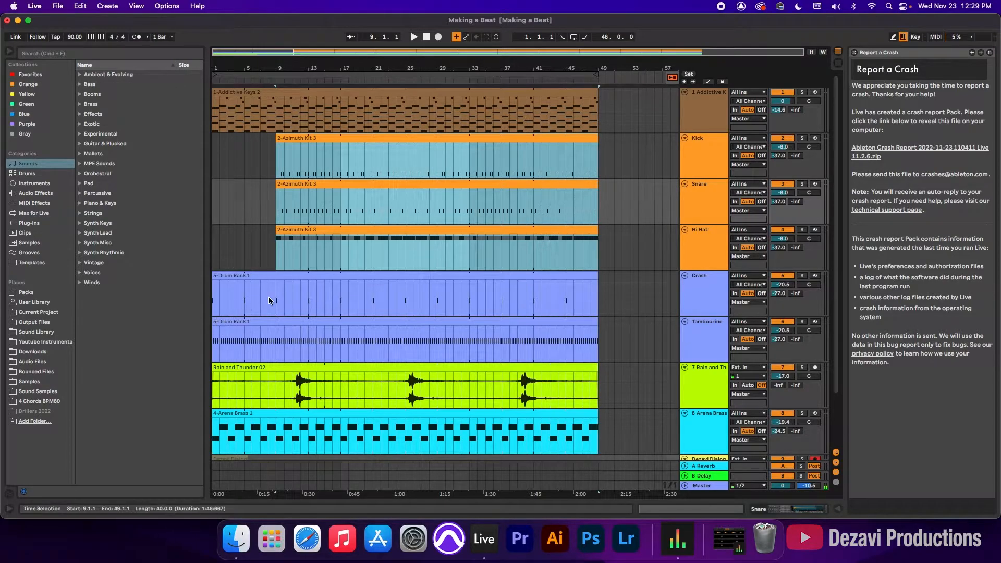
- Delete the deactivated clip at the beginning of the Dezavi Dialogue track
scroll(268, 296, "down", 1)
scroll(268, 296, "down", 5)
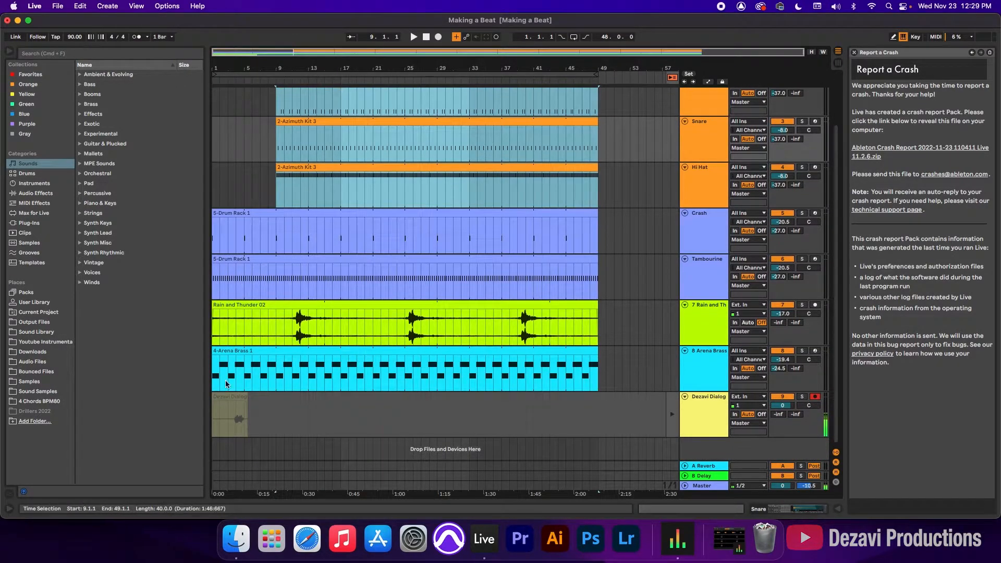
left_click(229, 397)
key("BackSpace")
scroll(505, 355, "up", 5)
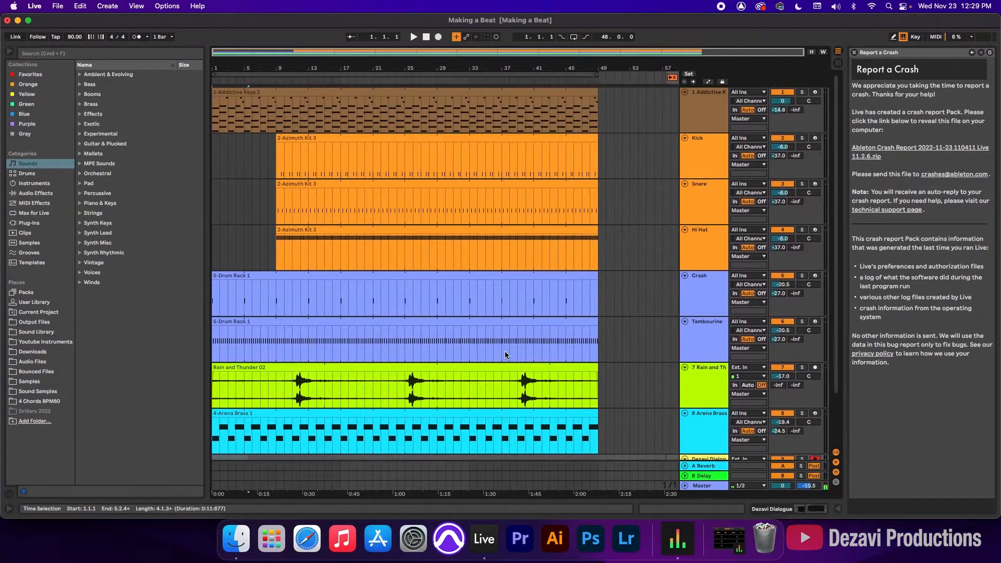
- Listen to the arrangement from bar 1 and trim the start of the Arena Brass clip to bar 9
left_click(427, 37)
left_click(415, 36)
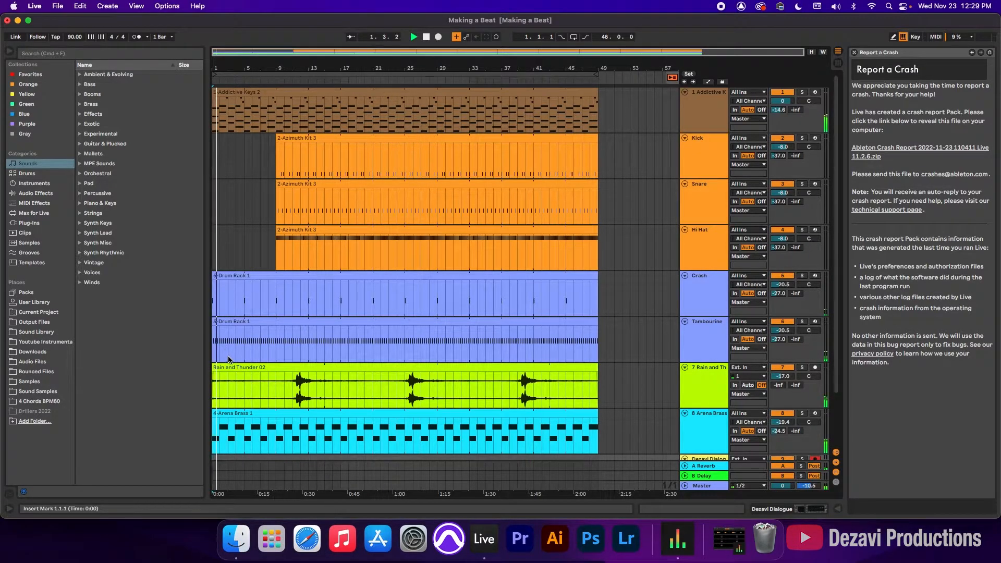
left_click(427, 37)
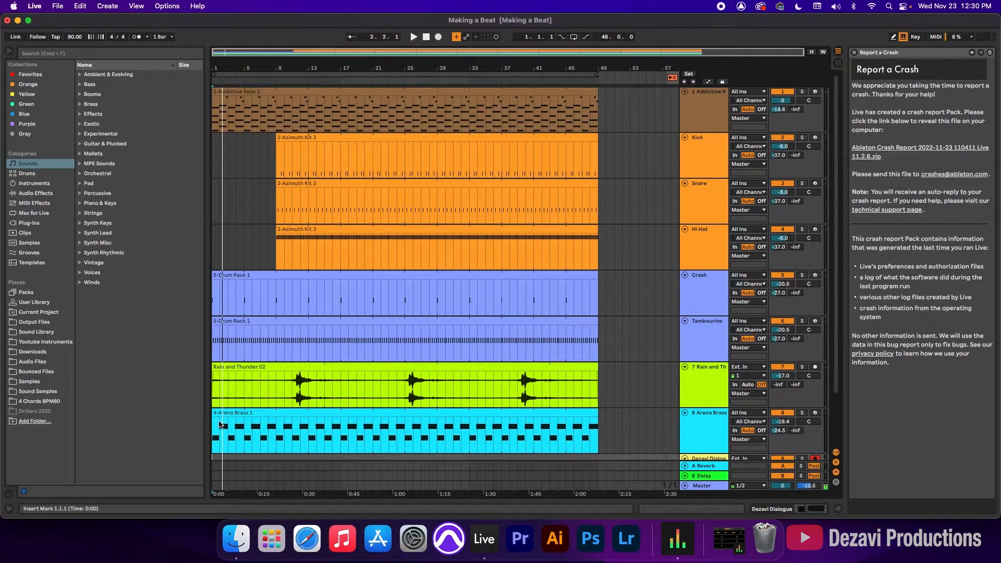
left_click_drag(213, 419, 277, 418)
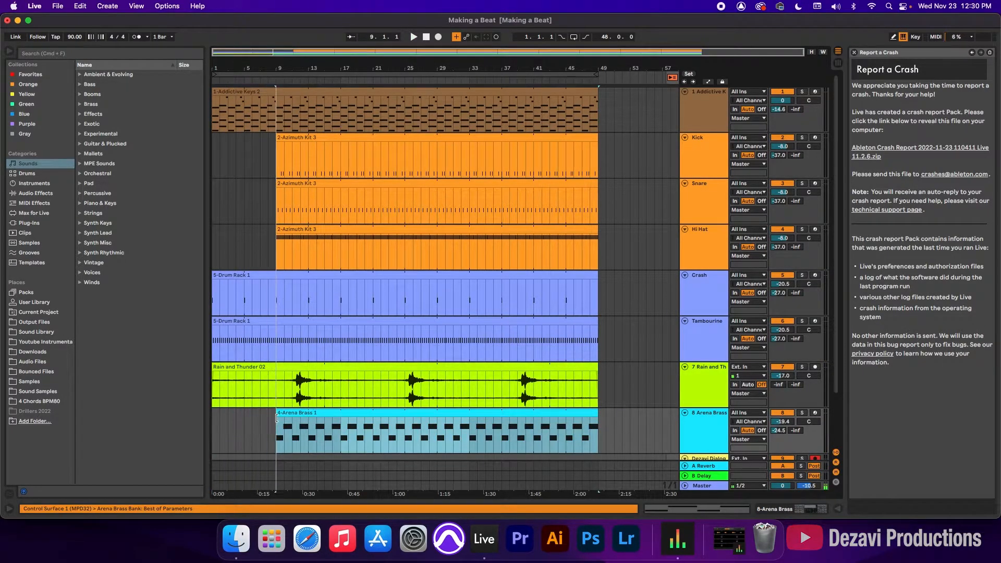
- Play the arrangement from bar 1 and trim the start of the Tambourine clip to bar 17
left_click(276, 77)
key("space")
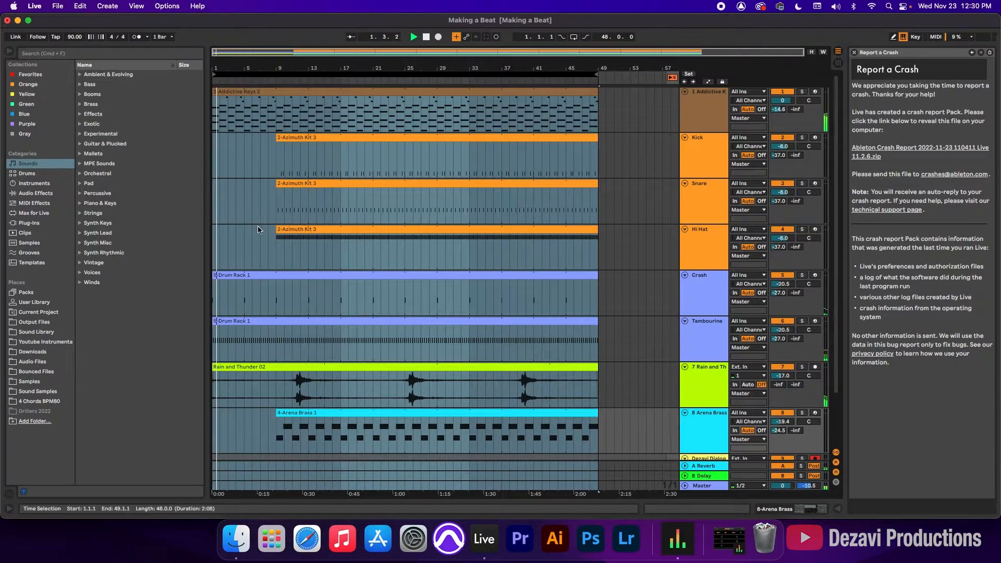
key("super+a")
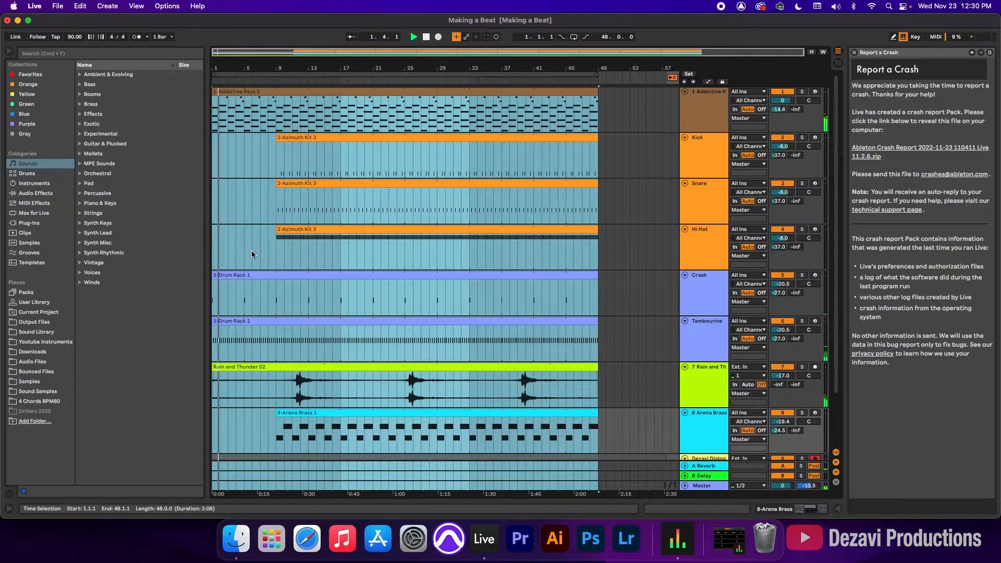
left_click(216, 314)
left_click_drag(217, 322, 340, 330)
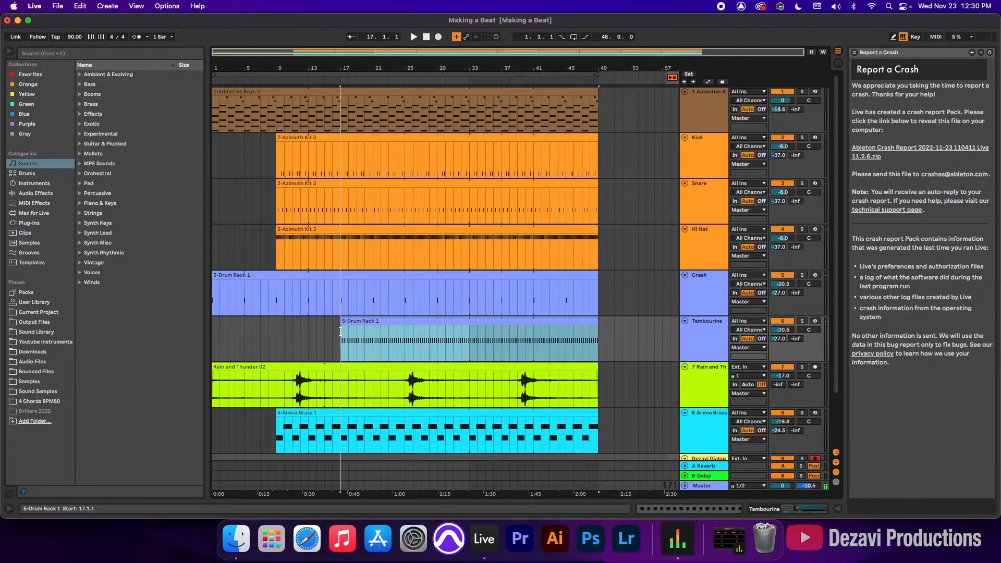
- Play the arrangement from bar 1 and extend the start of the Hi Hat clip back to bar 5
key("space")
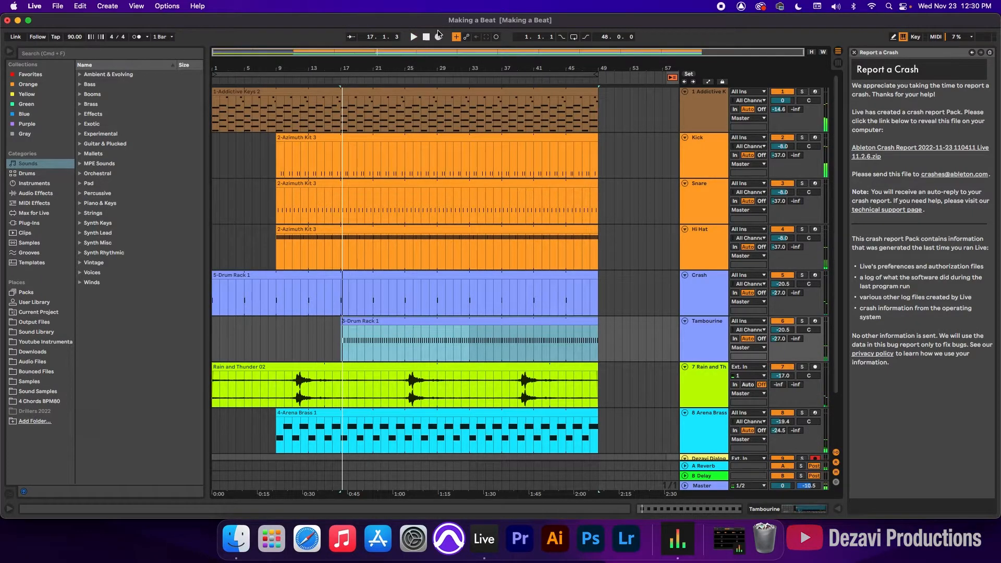
left_click(427, 37)
left_click(414, 38)
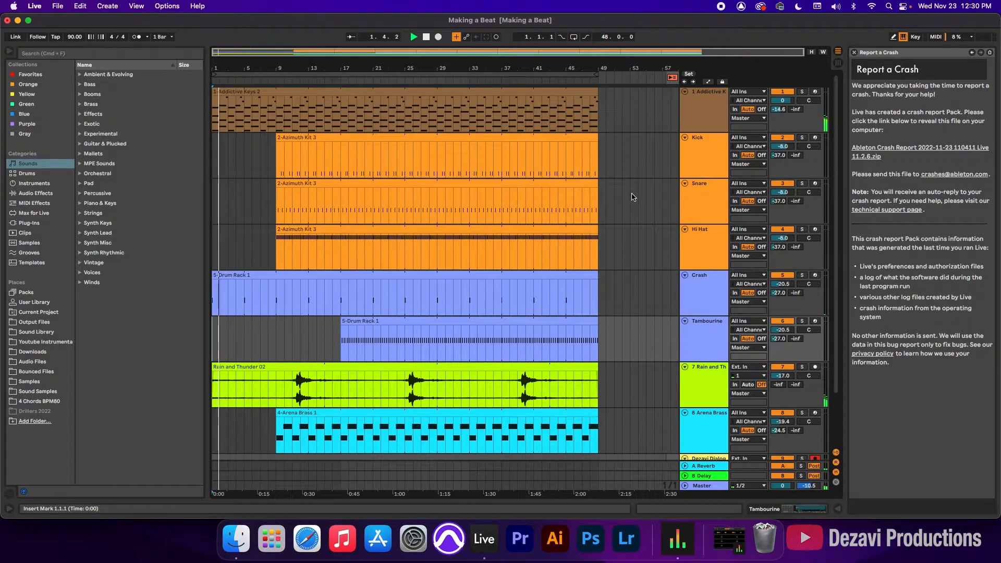
left_click(277, 232)
left_click_drag(271, 231, 244, 231)
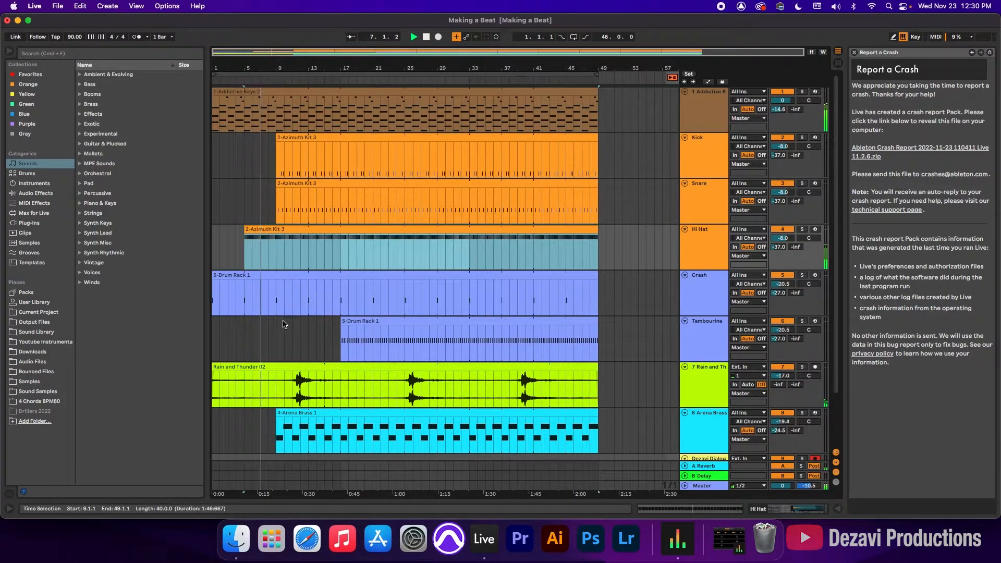
left_click(278, 413)
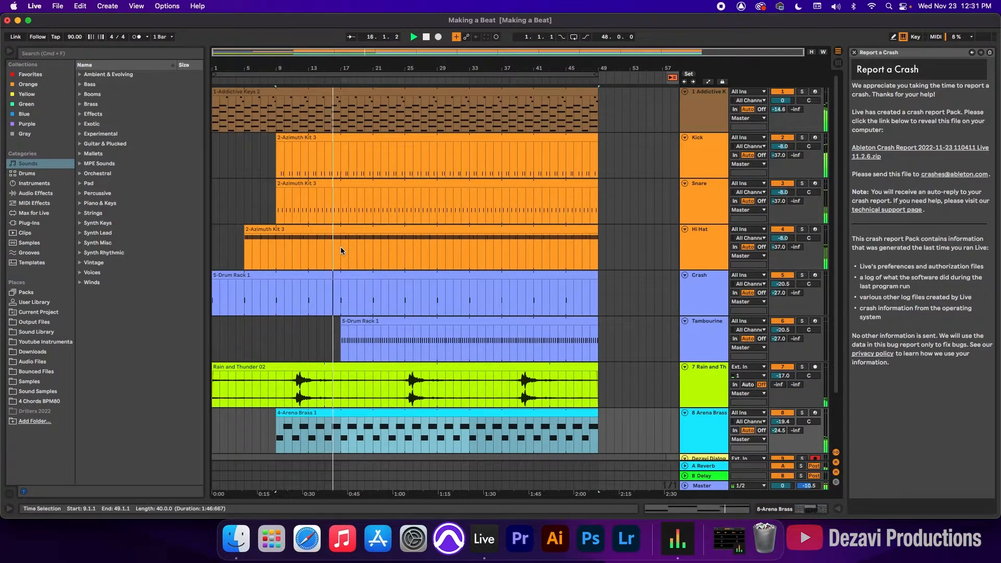
key("space")
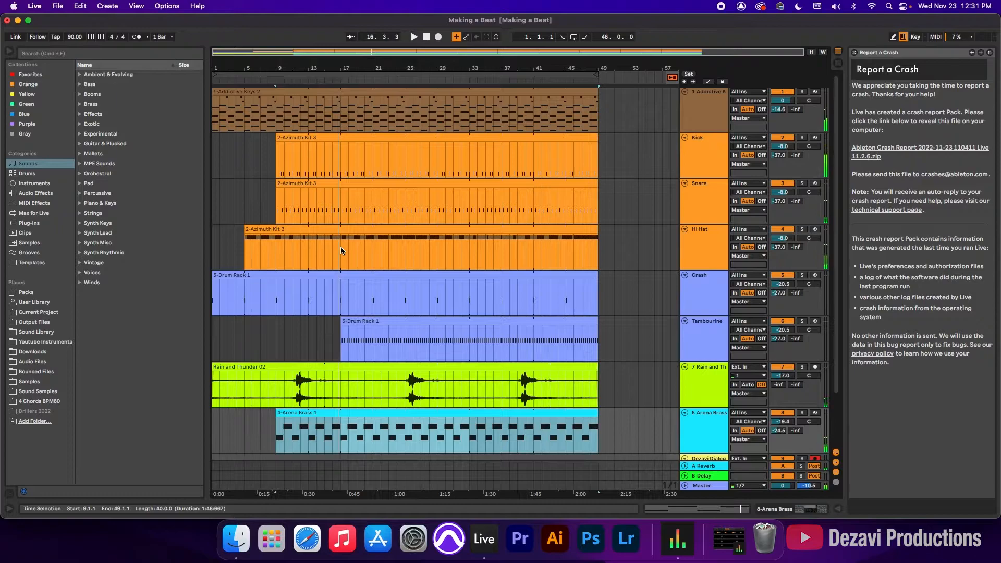
- Split the Hi Hat clip at bar 17 and trim the start of its second part to bar 26
left_click(340, 246)
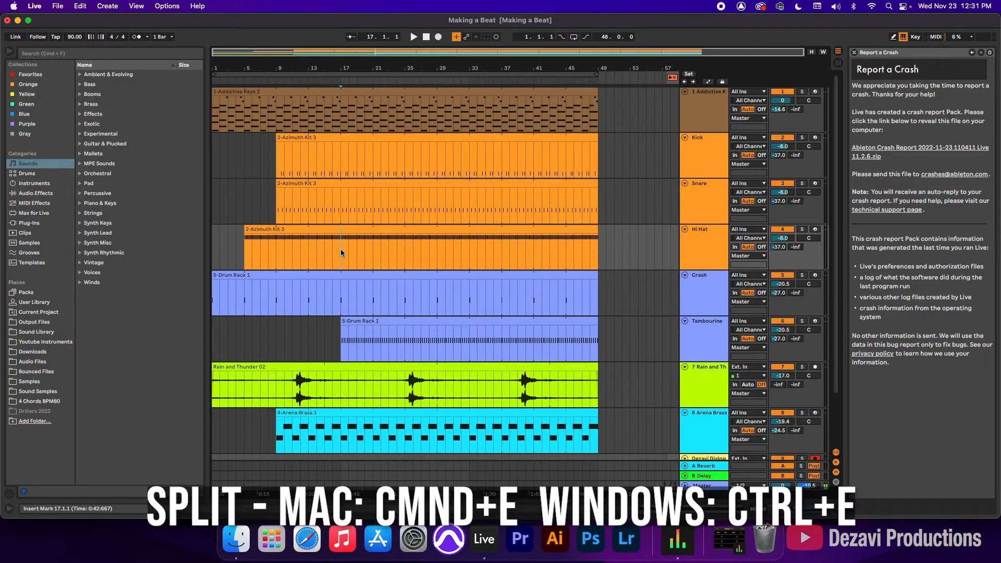
key("super+e")
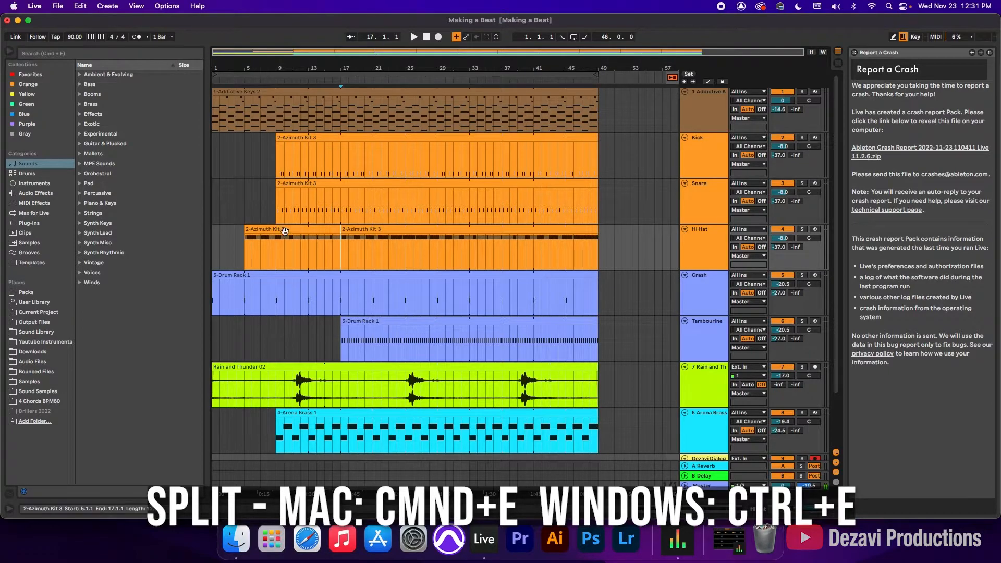
left_click_drag(343, 231, 412, 233)
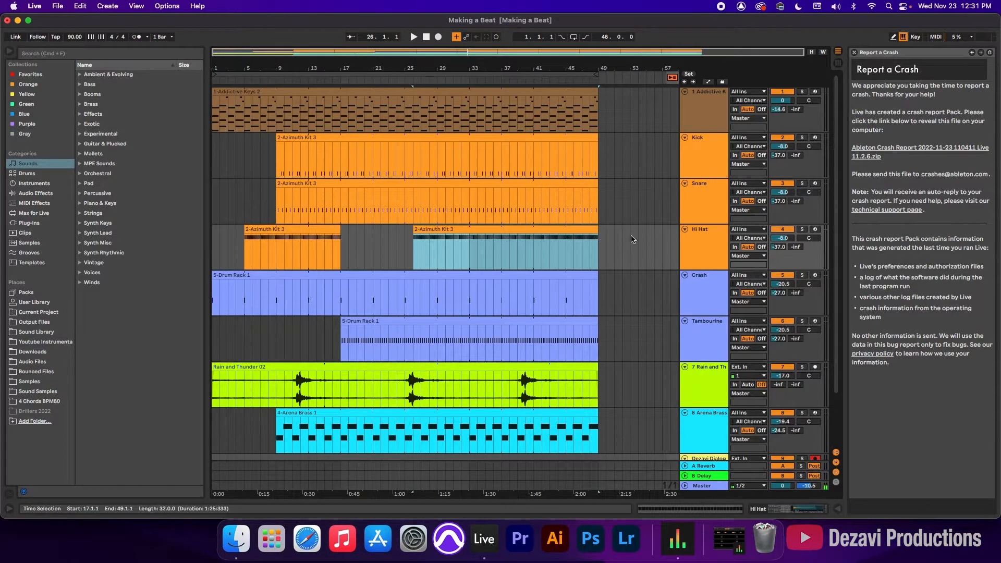
- Play the arrangement from about bar 13 to check the section around the gap in the Hi Hat track
left_click(306, 80)
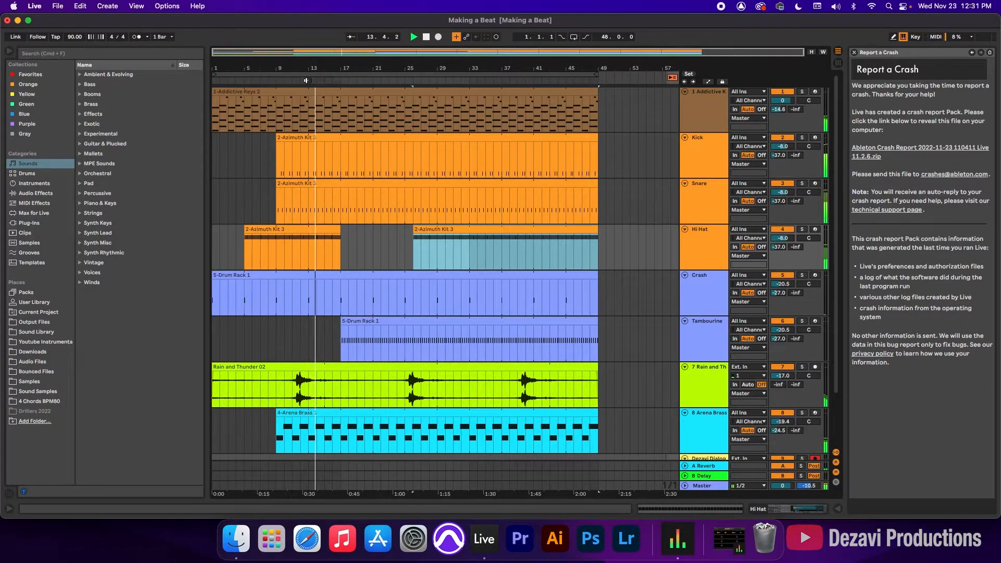
key("plus")
scroll(421, 211, "left", 5)
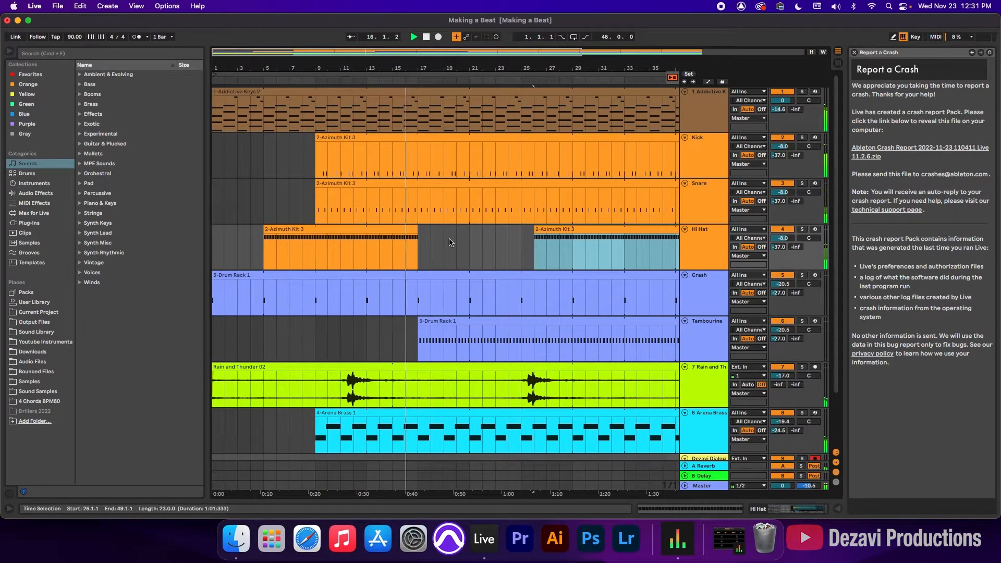
left_click(422, 323)
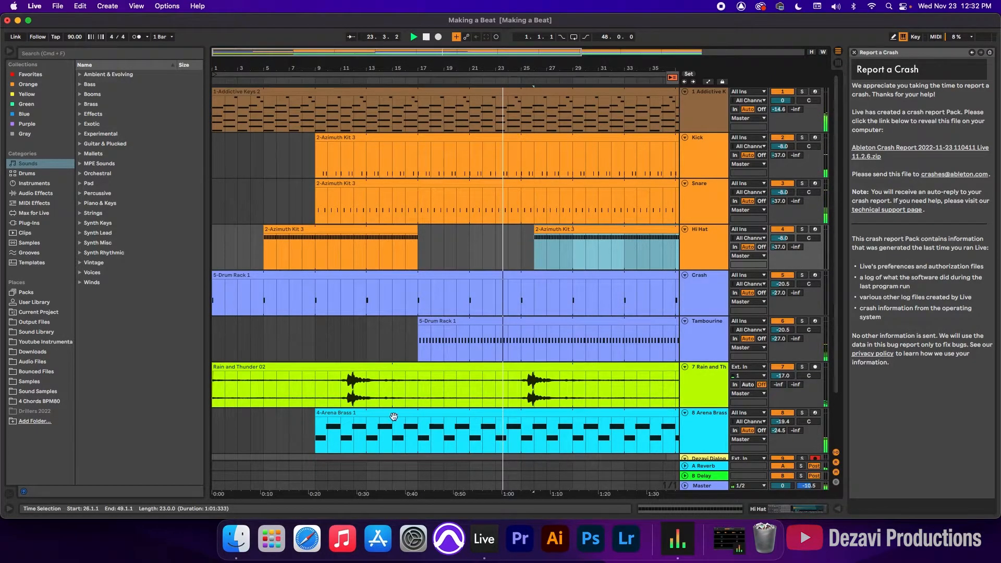
left_click_drag(407, 68, 333, 68)
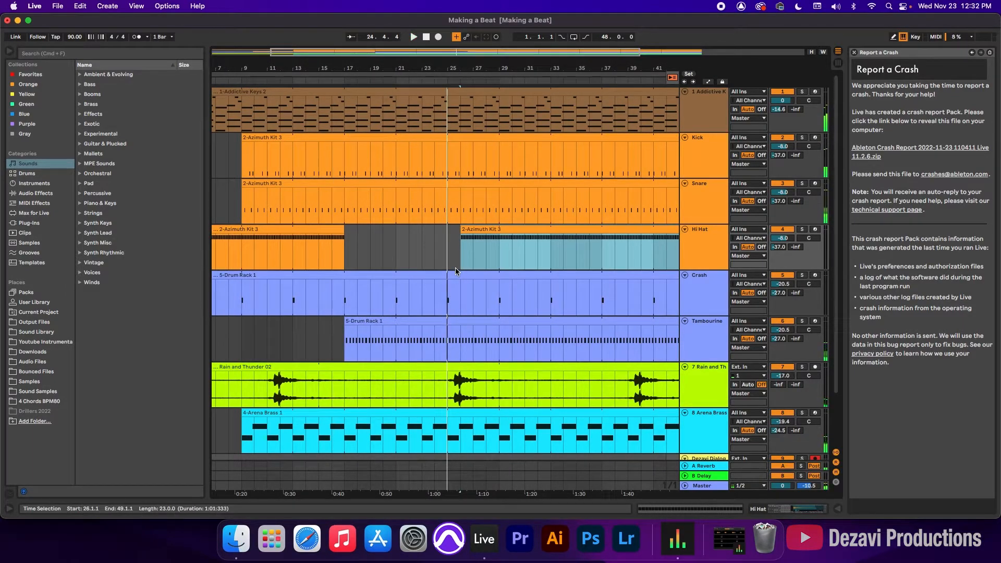
- Split the Snare and Kick clips at bar 25 and trim the starts of their second parts and the second Hi Hat clip to bar 34
left_click(448, 204)
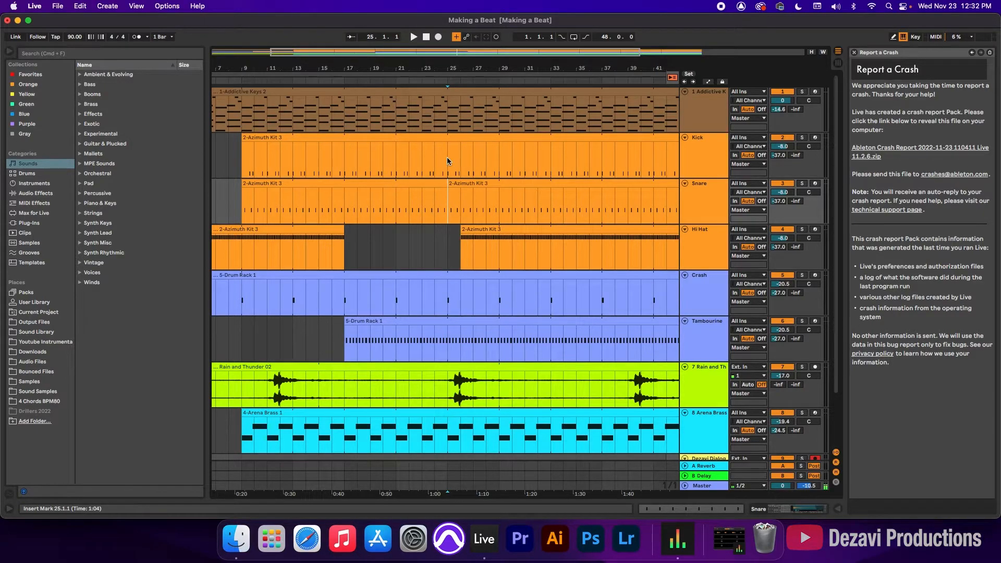
key("super+e")
left_click(449, 155)
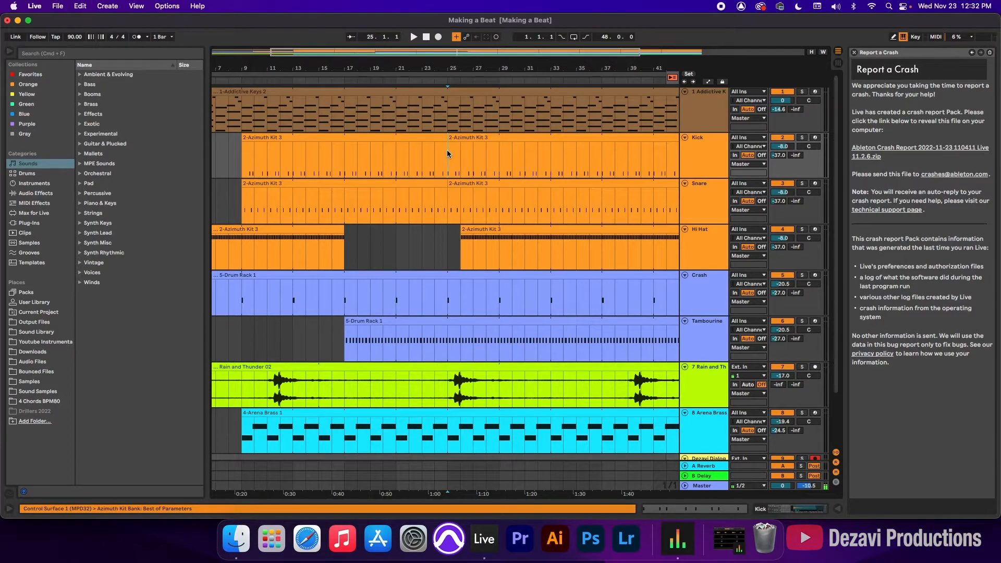
left_click_drag(451, 140, 567, 140)
left_click_drag(454, 185, 563, 188)
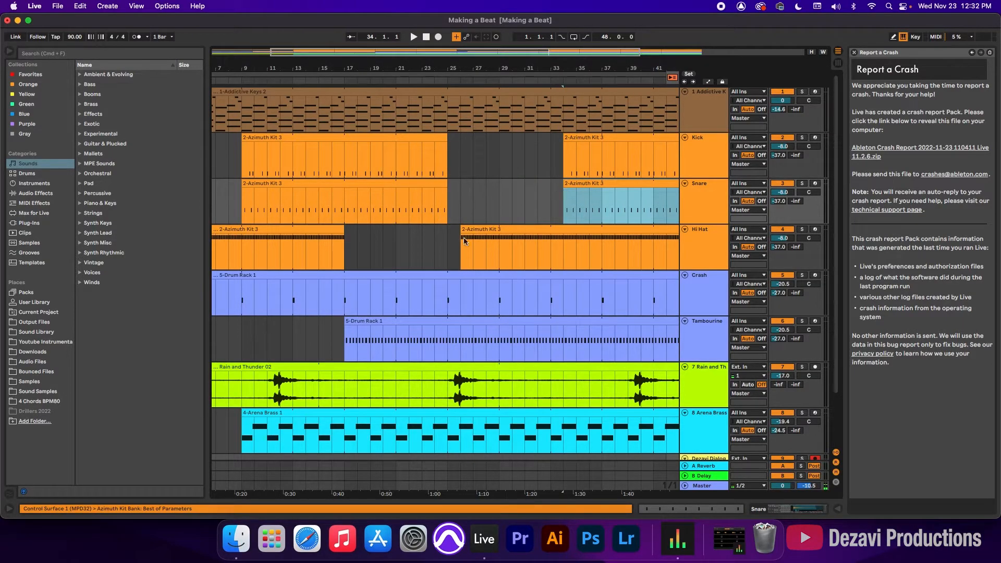
left_click_drag(464, 230, 568, 233)
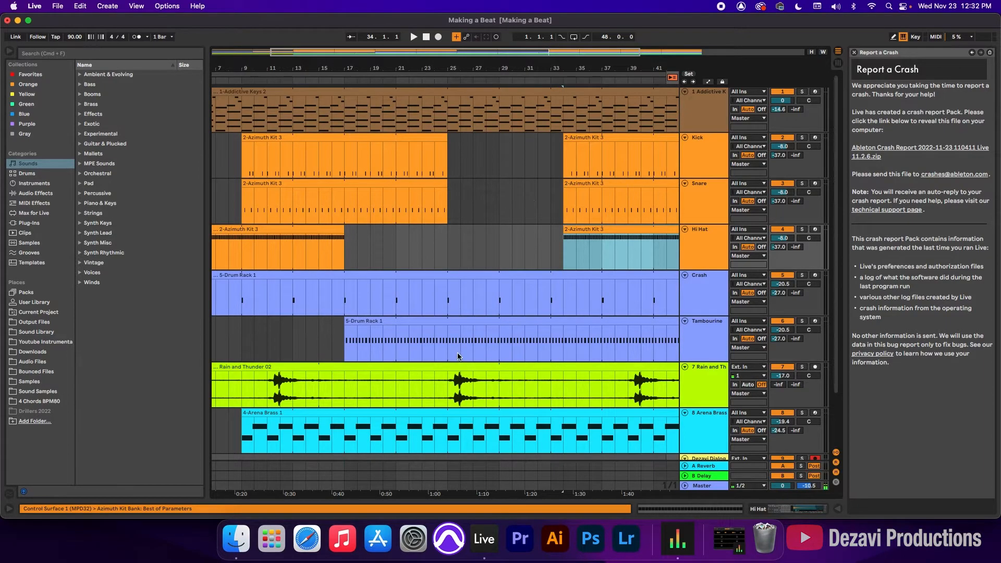
- Split the Arena Brass clip at bar 25 and trim the start of its second part to bar 34
scroll(458, 353, "down", 3)
left_click(450, 409)
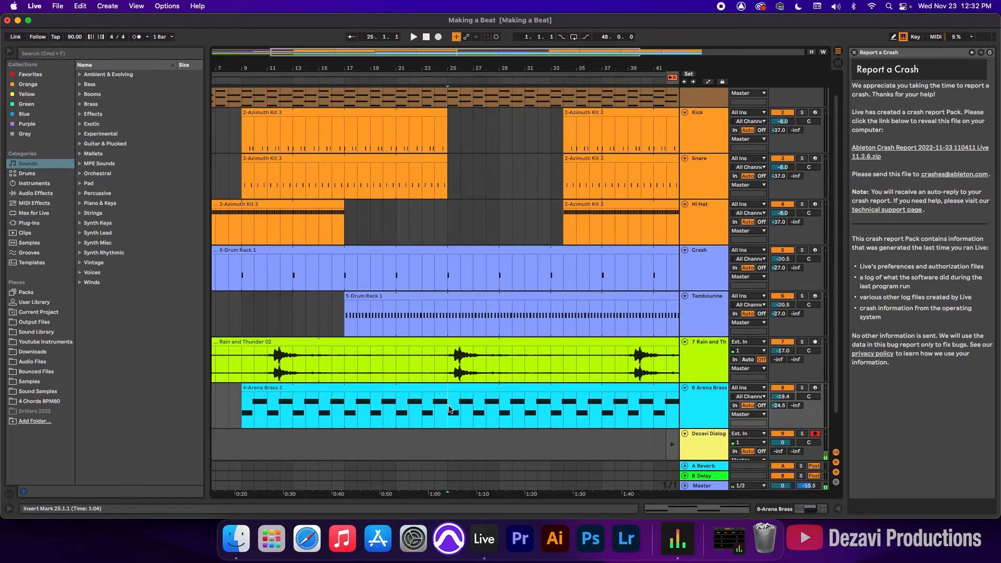
key("super+e")
left_click_drag(449, 409, 563, 400)
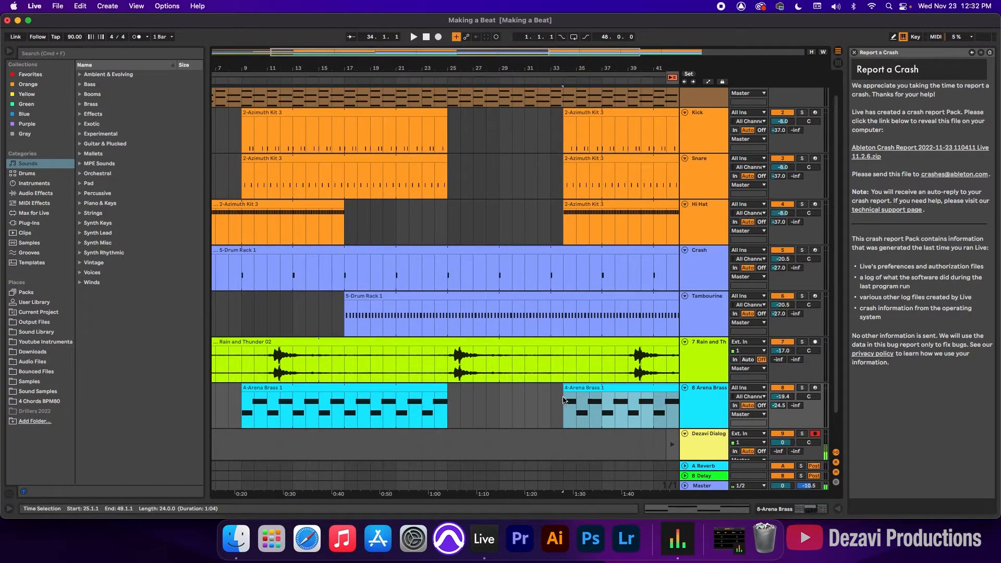
- Play the arrangement from about bar 23, then split the Tambourine clip at bar 25 and trim the start of its second part to bar 34
key("minus")
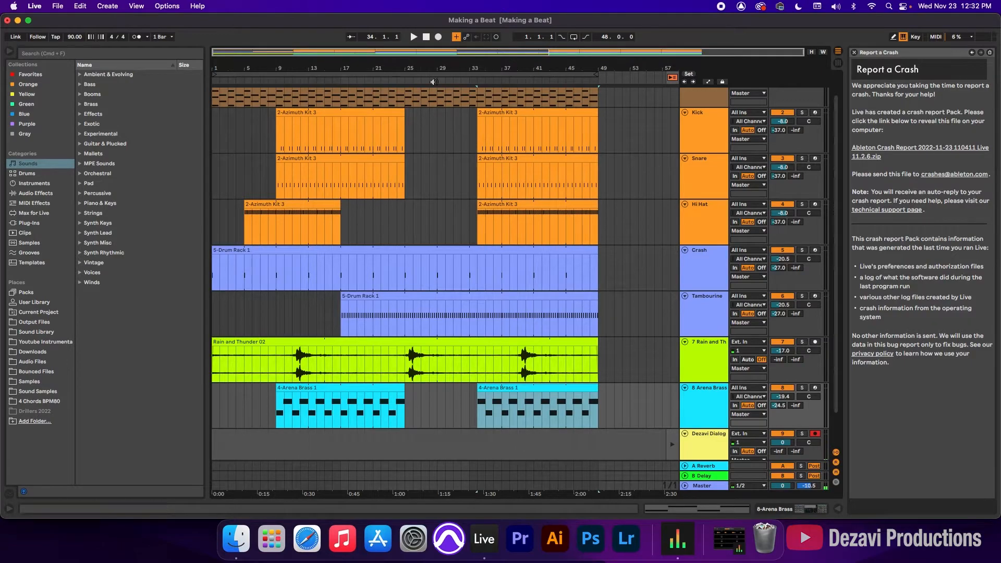
scroll(417, 172, "up", 2)
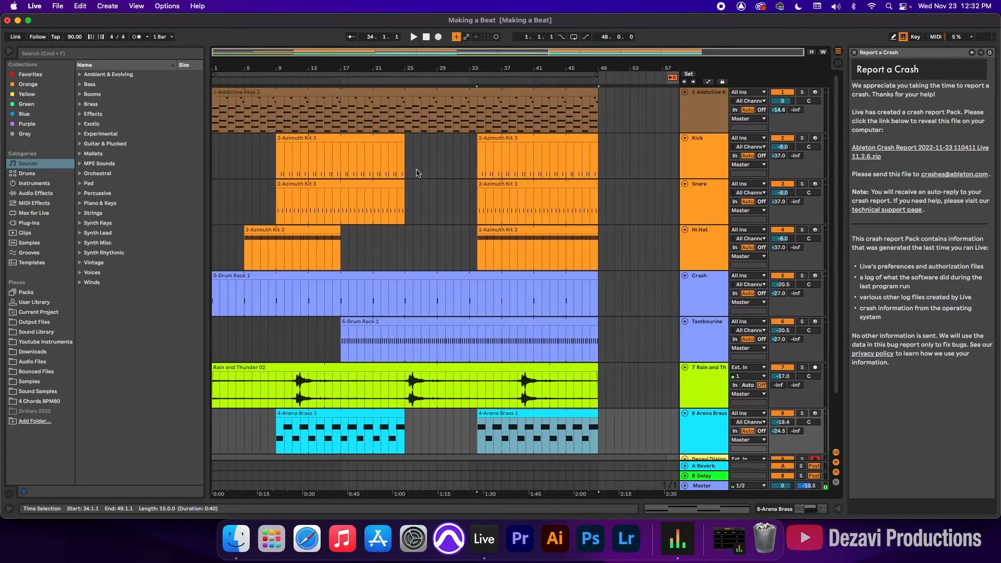
left_click(392, 80)
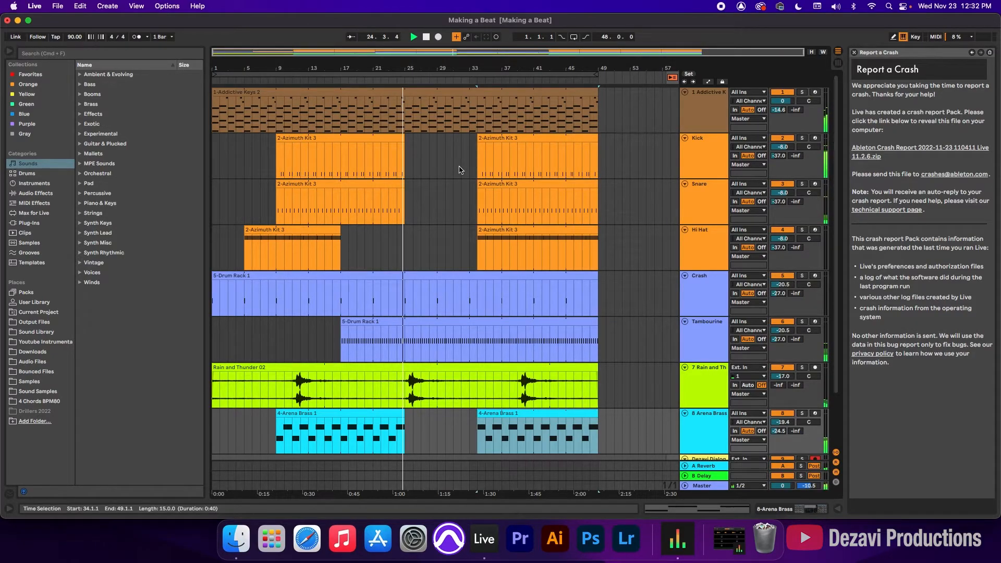
left_click(406, 338)
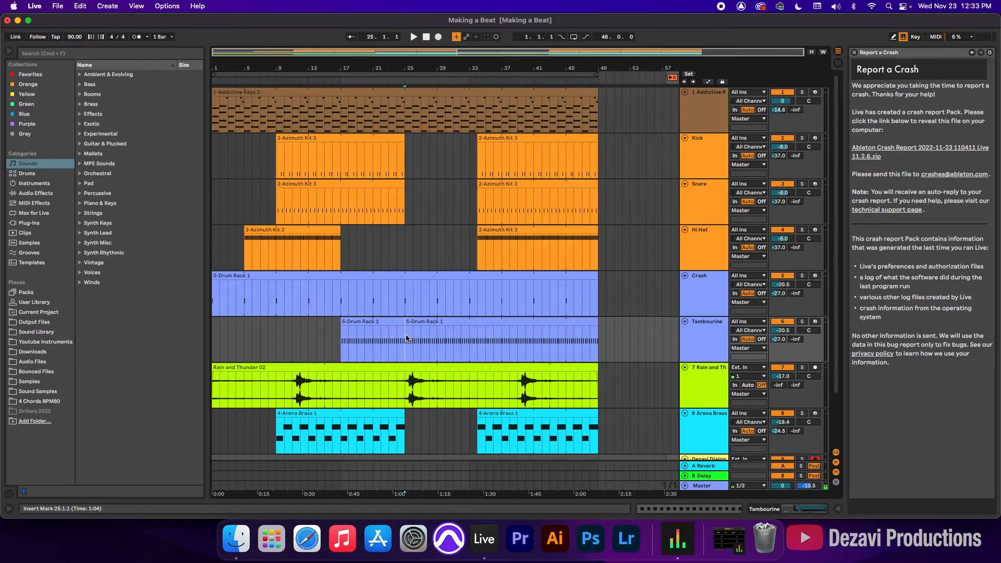
left_click_drag(410, 322, 474, 323)
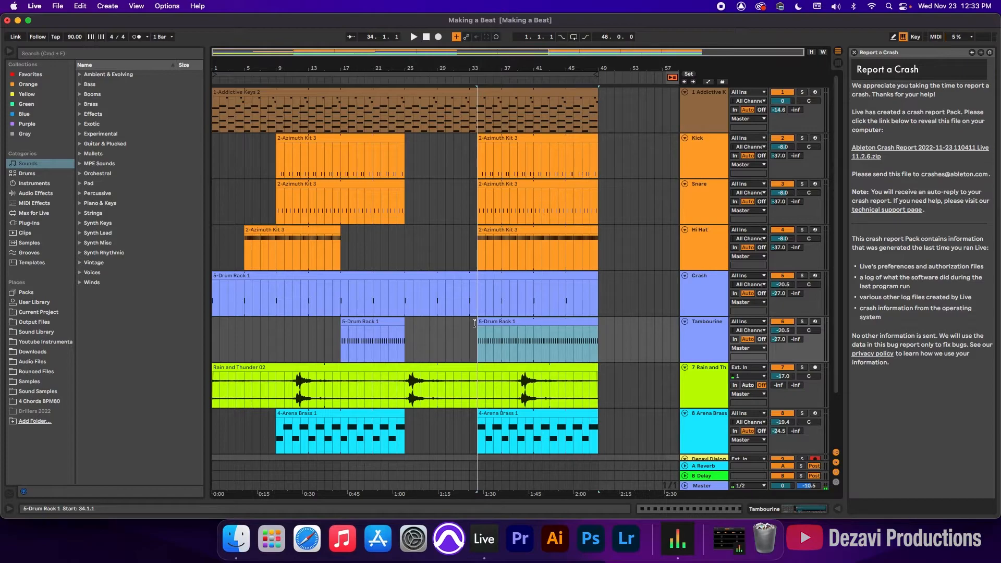
- Play the arrangement from about bar 24 and extend the start of the second Hi Hat clip back to bar 29
mouse_move(479, 239)
left_mouse_down()
mouse_move(388, 240)
mouse_move(480, 241)
left_mouse_up()
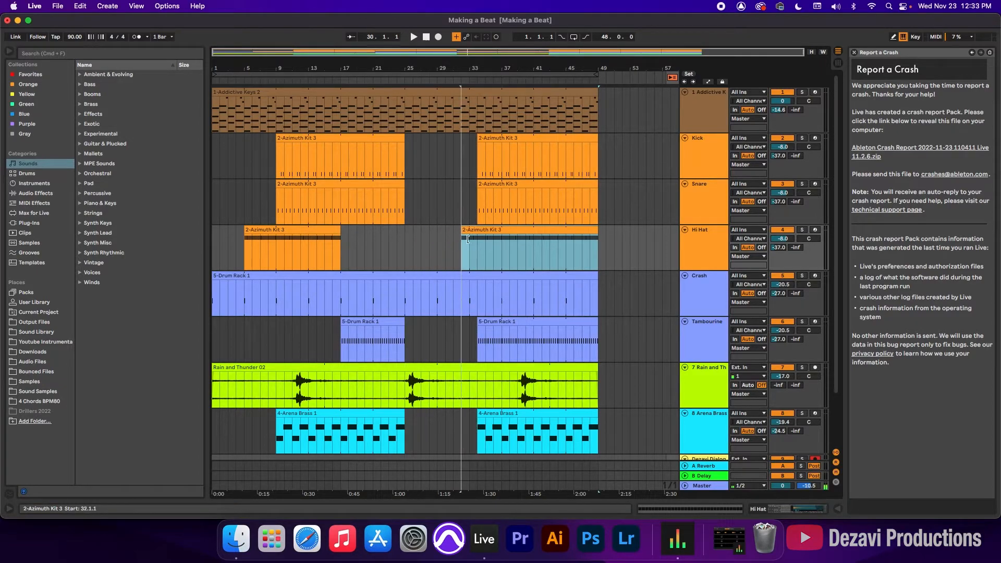
mouse_move(481, 241)
left_mouse_down()
mouse_move(391, 240)
mouse_move(477, 238)
left_mouse_up()
left_click(396, 78)
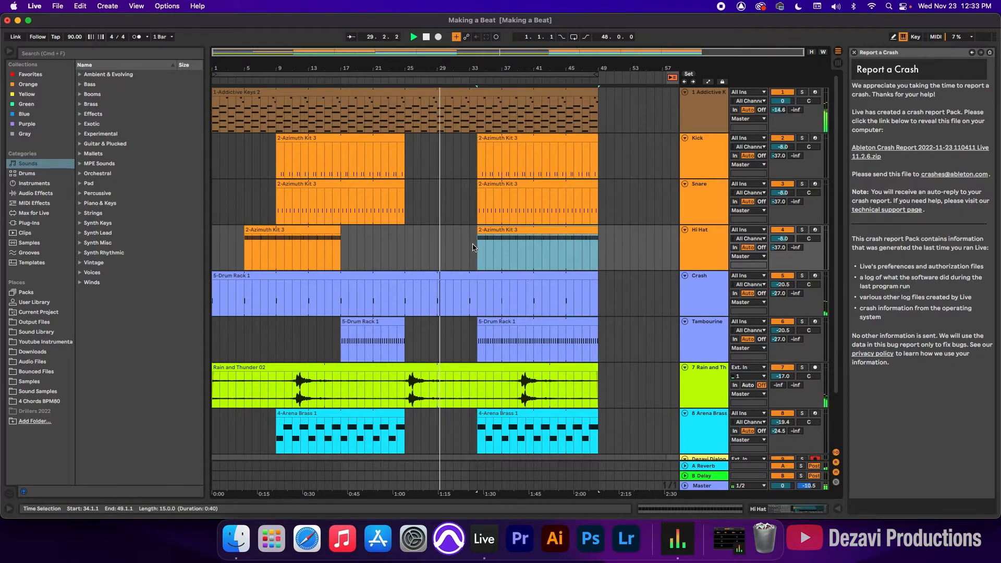
left_click_drag(478, 236, 438, 235)
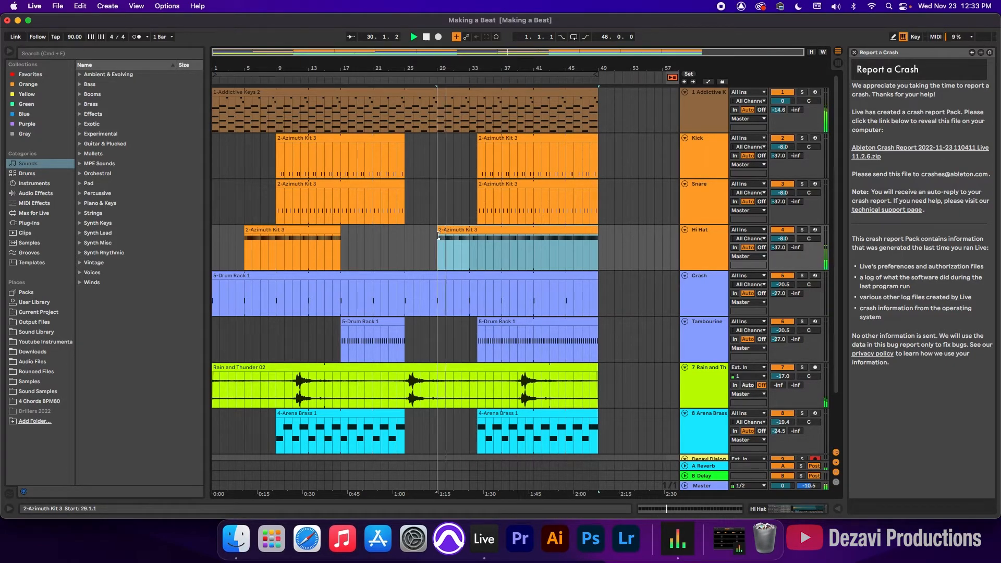
- Extend the starts of the second Snare, Kick, Arena Brass and Tambourine clips back to bar 33 and stop playback
left_click(477, 182)
left_click_drag(477, 181, 471, 182)
left_click_drag(478, 140, 472, 141)
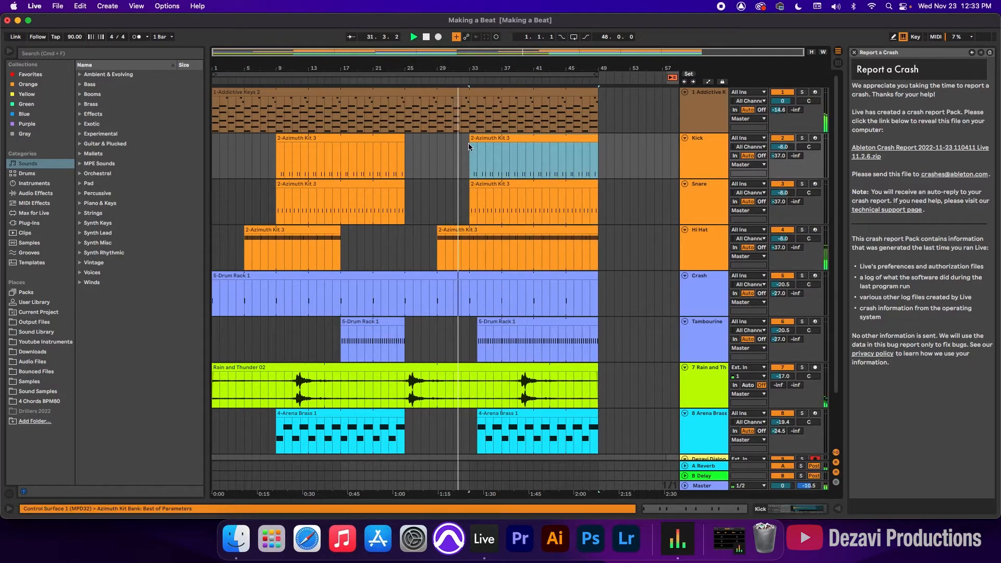
left_click(475, 416)
left_click_drag(475, 415, 470, 415)
left_click(478, 321)
left_click_drag(478, 321, 471, 321)
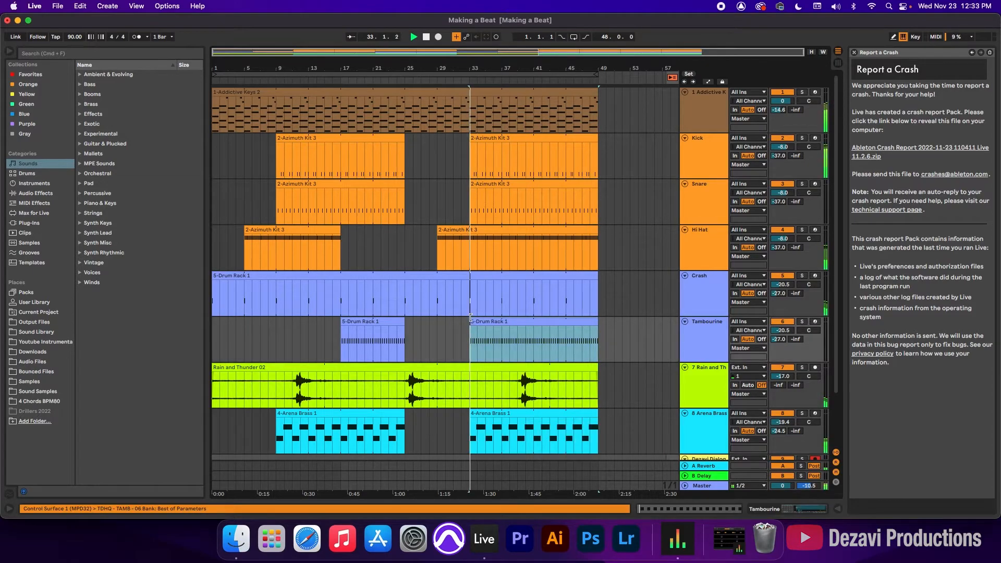
key("space")
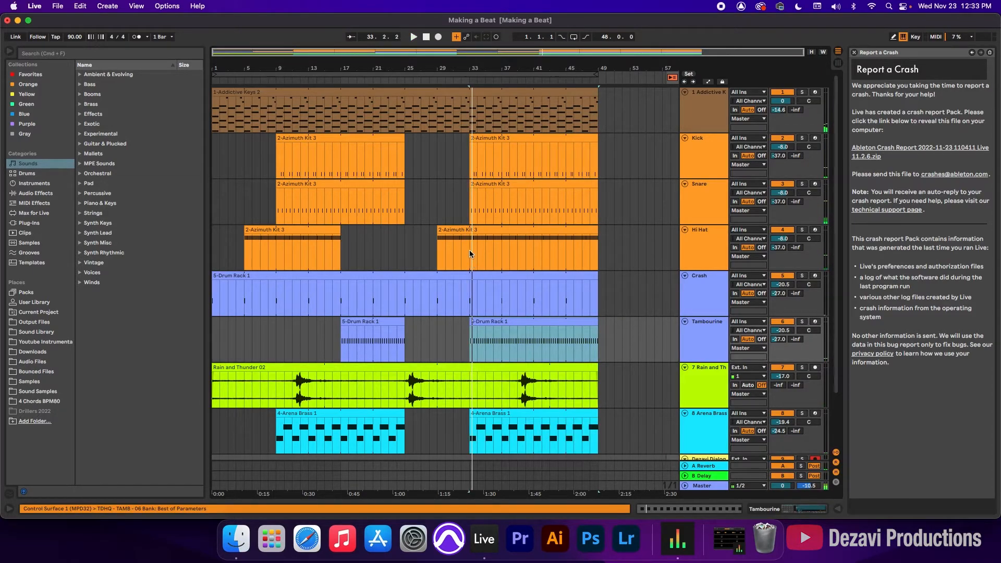
- Split the second Hi Hat clip at bar 33 and trim the end of its first part to 32.3.1
left_click(469, 249)
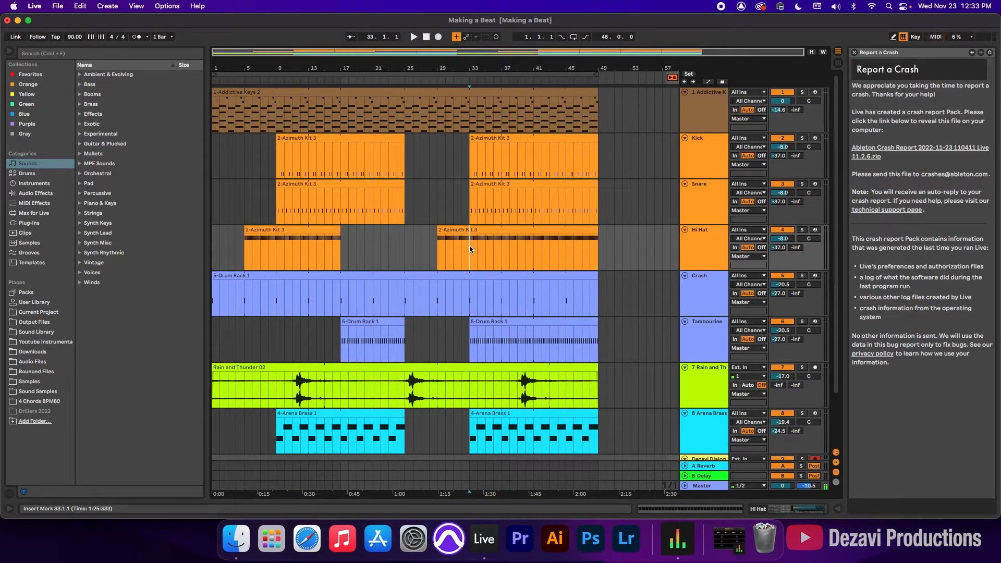
key("plus")
key("plus")
key("plus")
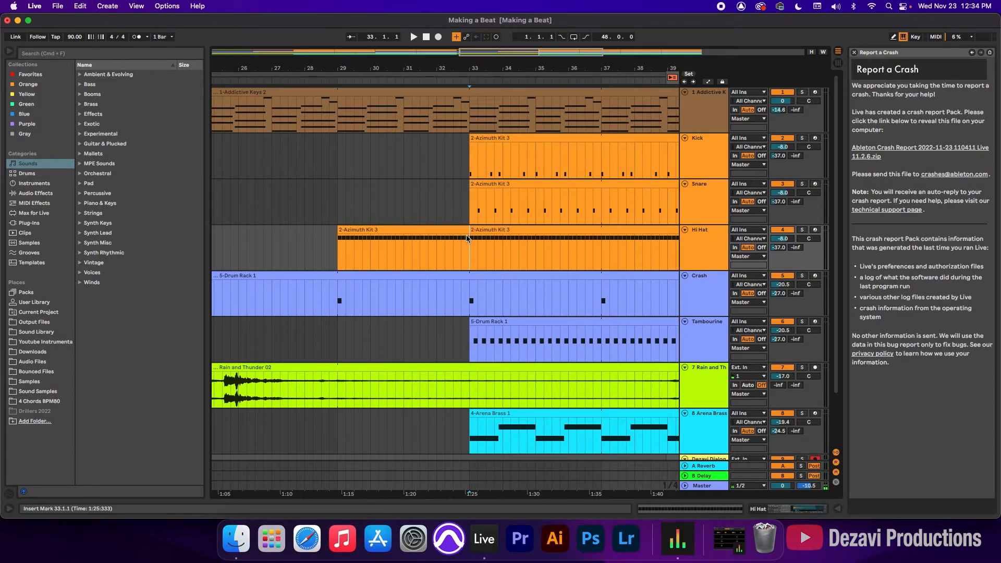
key("super+e")
left_click(465, 230)
left_click_drag(466, 230, 452, 229)
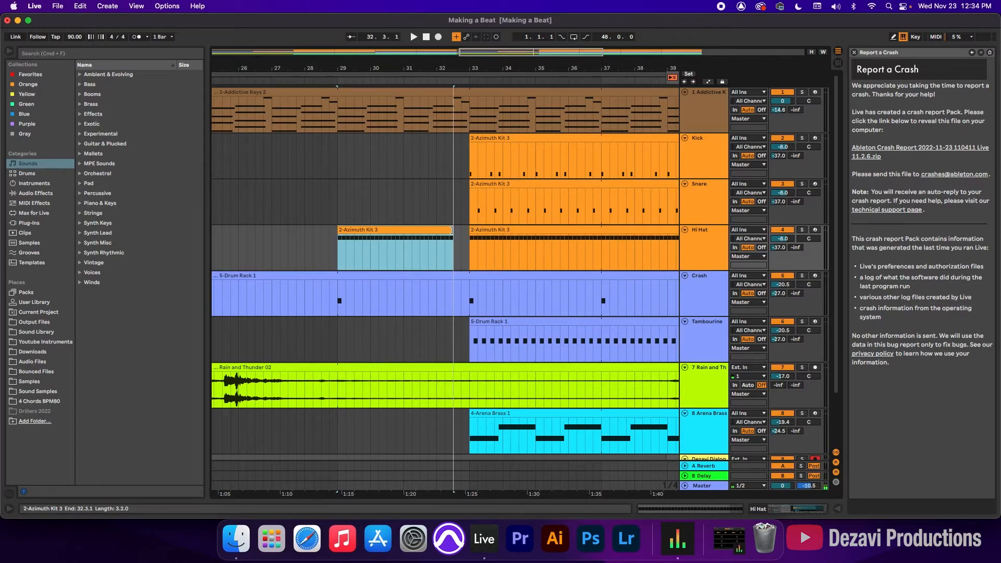
- Play the arrangement from bar 29 to check the short Hi Hat gap before bar 33
left_click(332, 79)
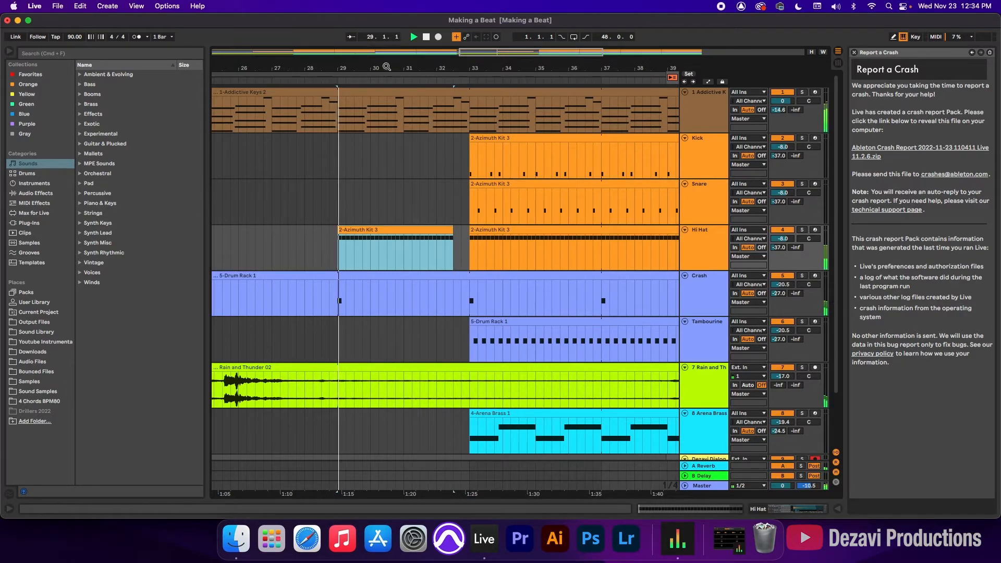
left_click_drag(601, 56, 716, 51)
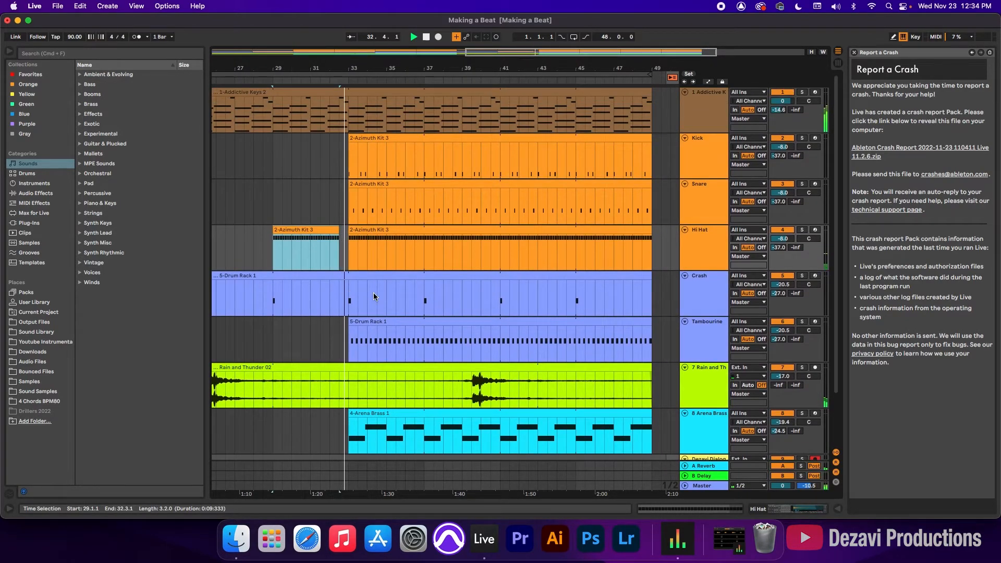
left_click(374, 296)
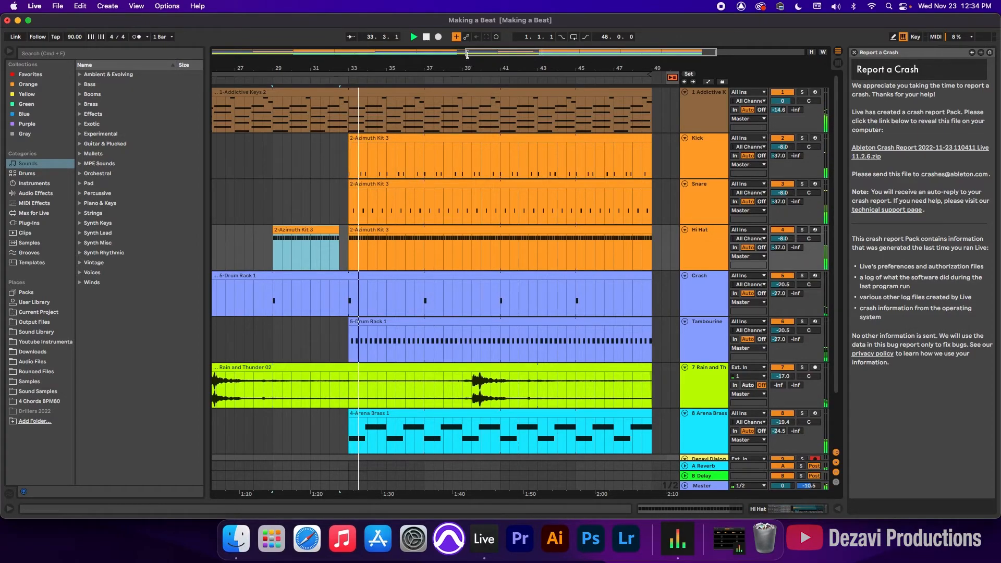
left_click_drag(467, 52, 544, 56)
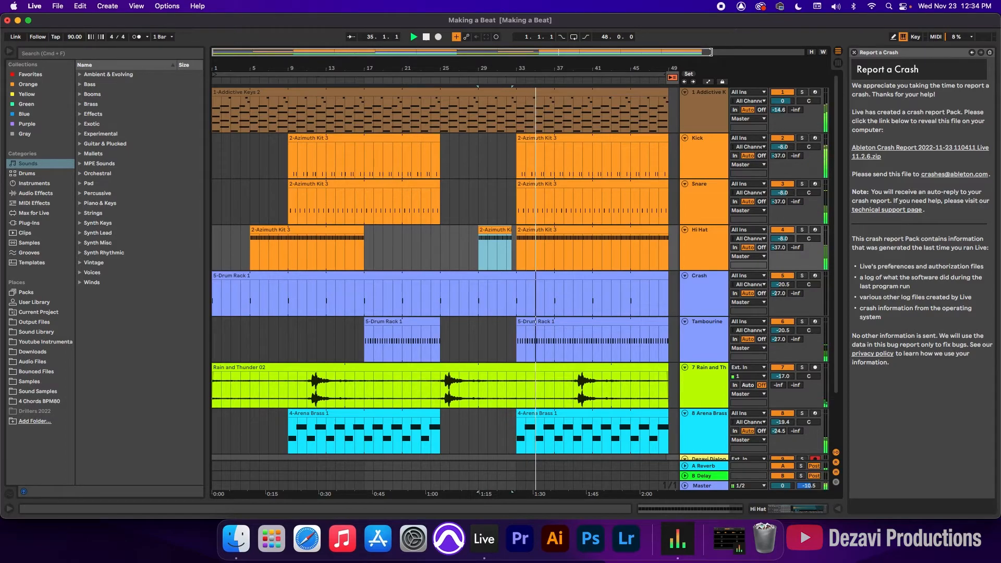
left_click_drag(712, 52, 803, 58)
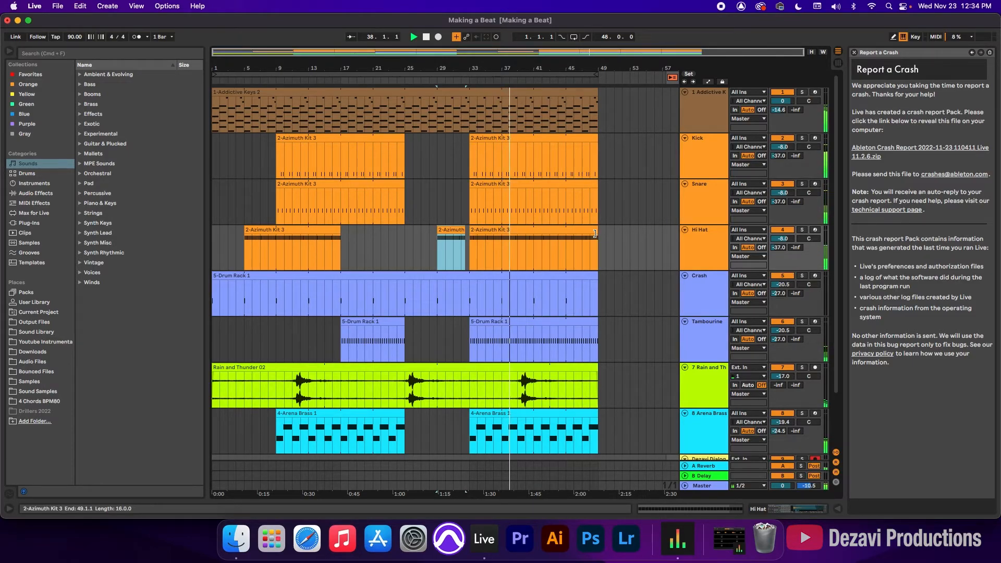
- Trim the ends of the last Hi Hat, Snare and Tambourine clips to bar 41
left_click_drag(595, 233, 532, 234)
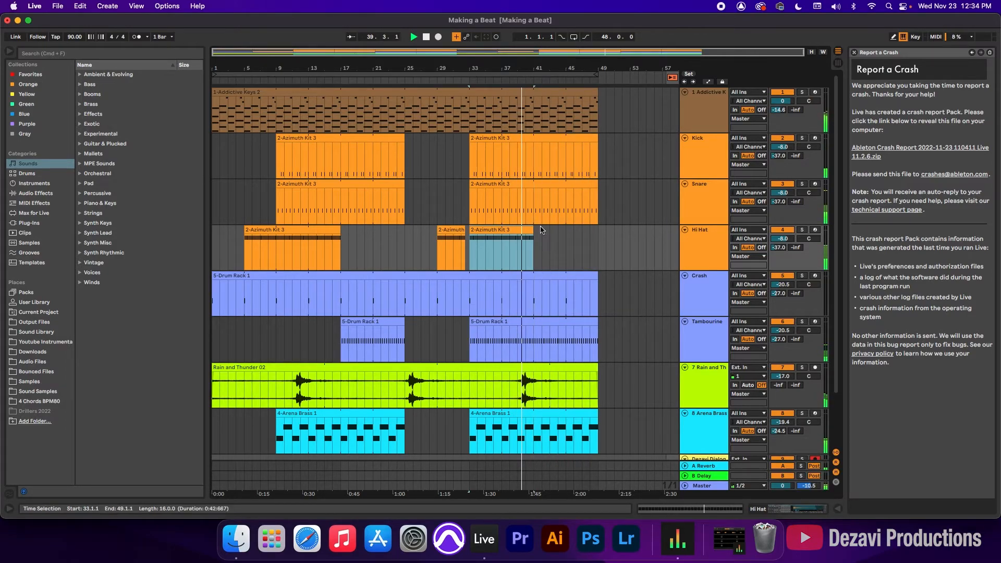
left_click_drag(597, 186, 530, 186)
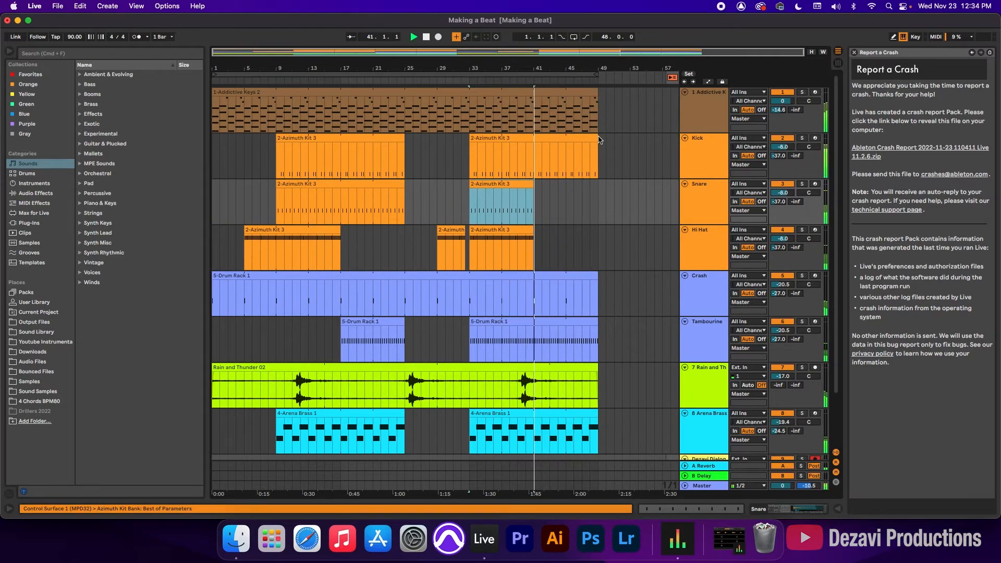
key("space")
left_click_drag(595, 341, 530, 327)
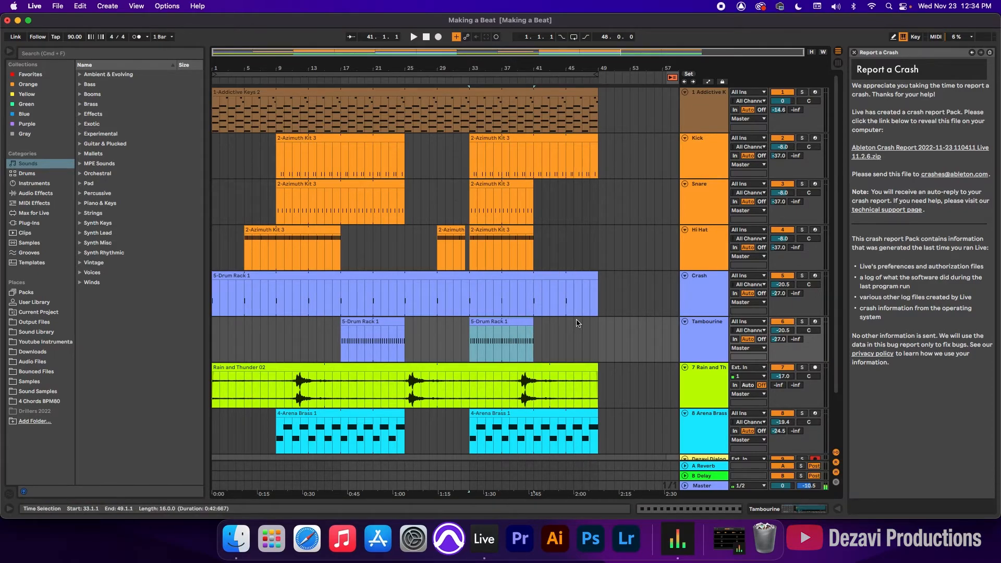
- Trim the end of the Crash clip to bar 47 and, while playing from about bar 39, the last Kick clip's end to bar 45
left_click_drag(597, 279, 583, 280)
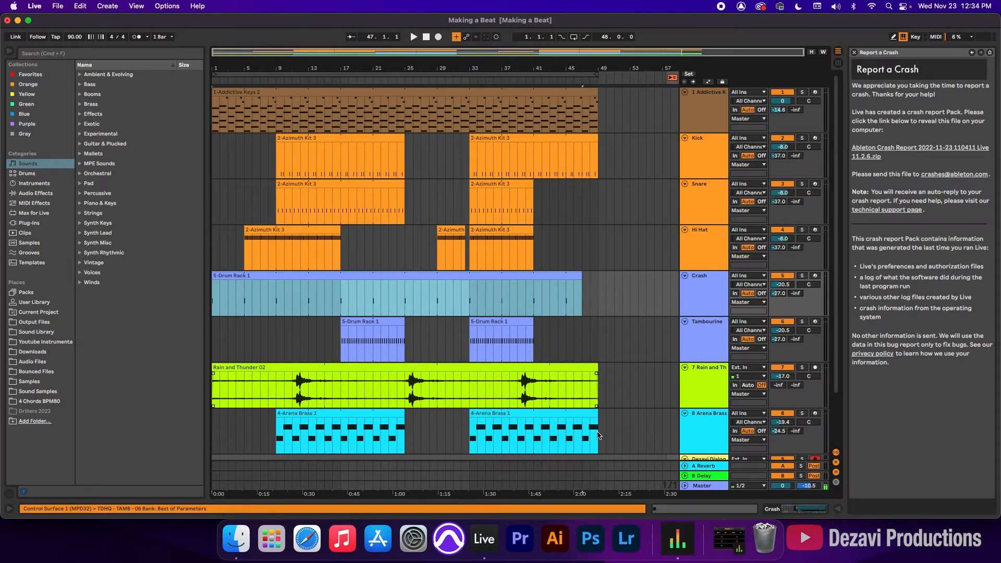
left_click(520, 80)
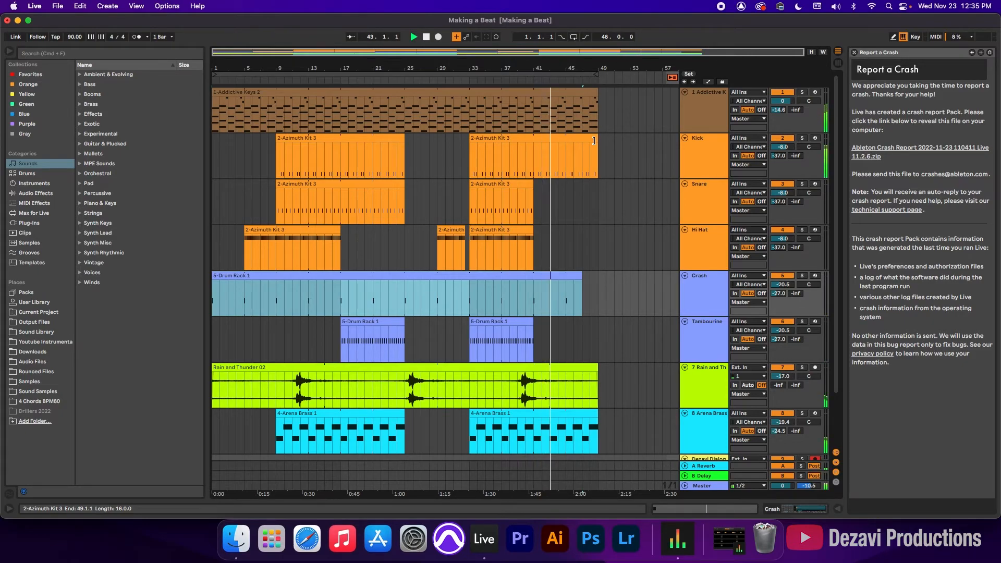
left_click_drag(594, 140, 565, 140)
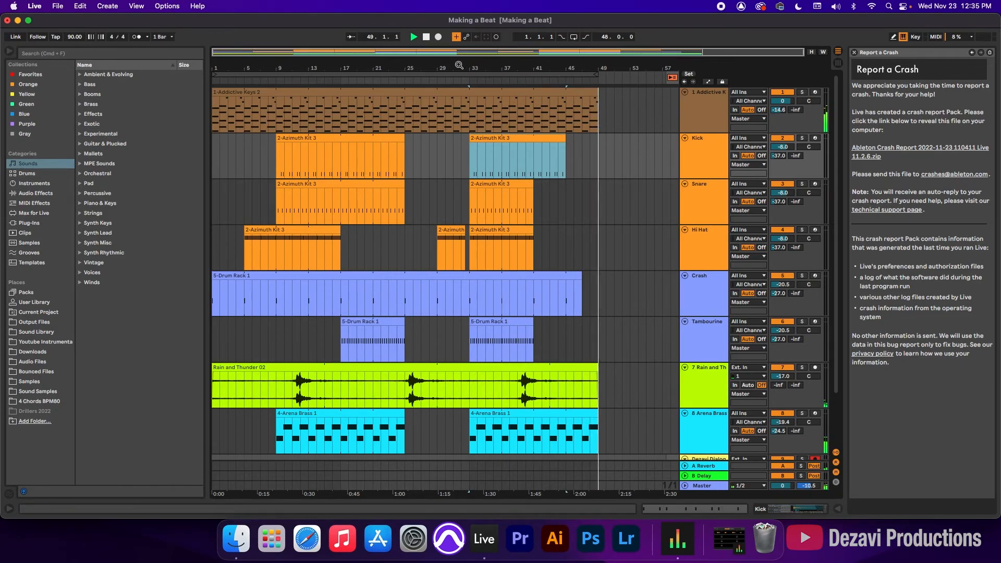
key("space")
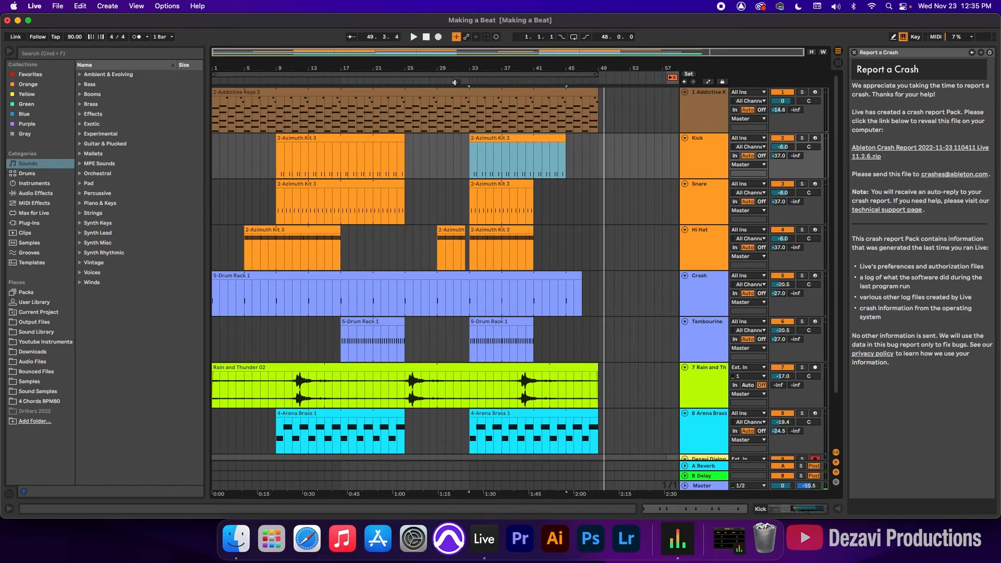